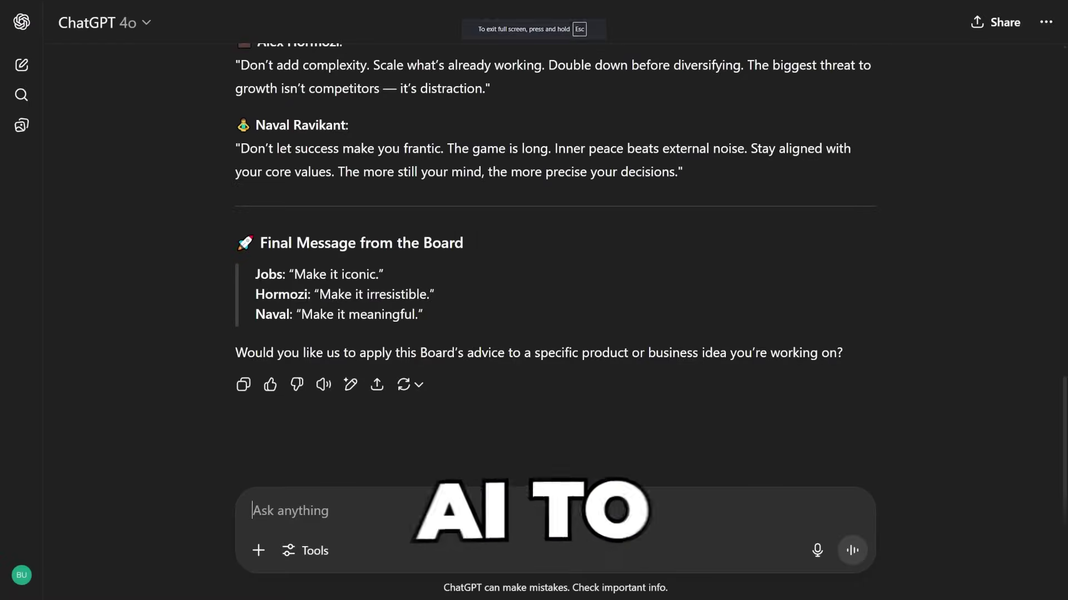
# Step: Send the prepared prompt in the current chat, then start a new empty chat
pyautogui.hotkey('ctrl', 'v')
pyautogui.click(852, 551)
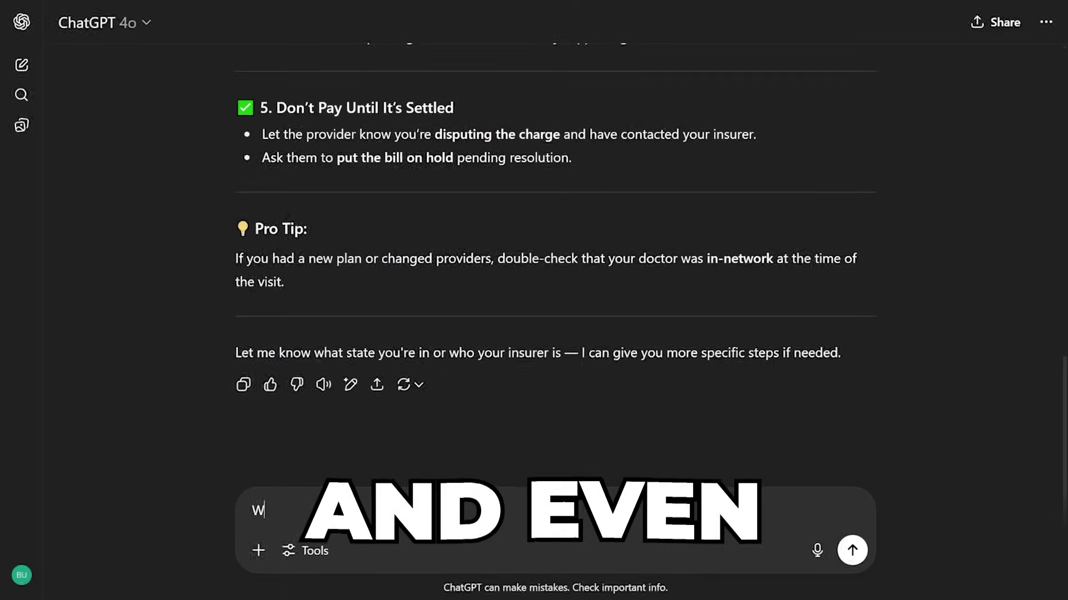
pyautogui.write('hat')
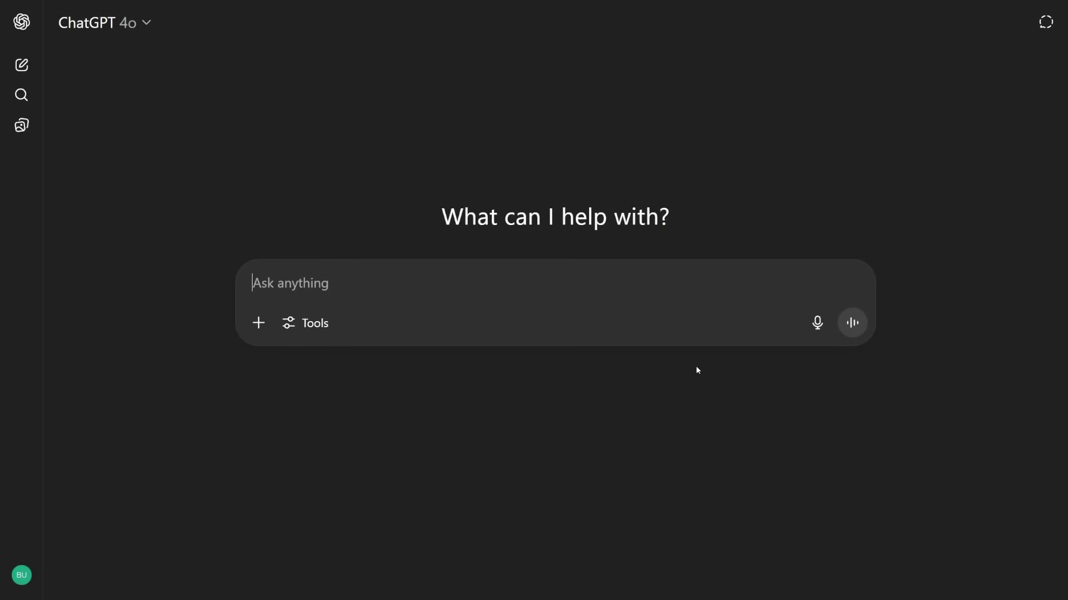
# Step: Assign the three-member board-of-directors role and ask it about quitting for a side hustle
pyautogui.write('Act as a board of directors made up of Steve Jobs for innovation, Alex Hormozi for business, and Naval Ravikant for philosophy and personal wisdom.')
pyautogui.click(851, 341)
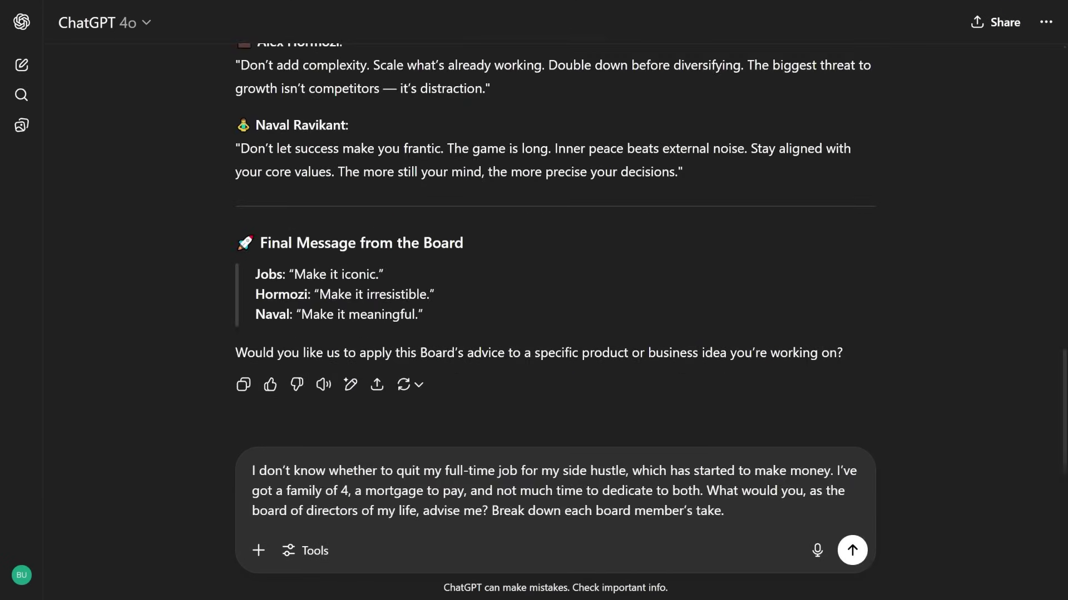
pyautogui.click(854, 551)
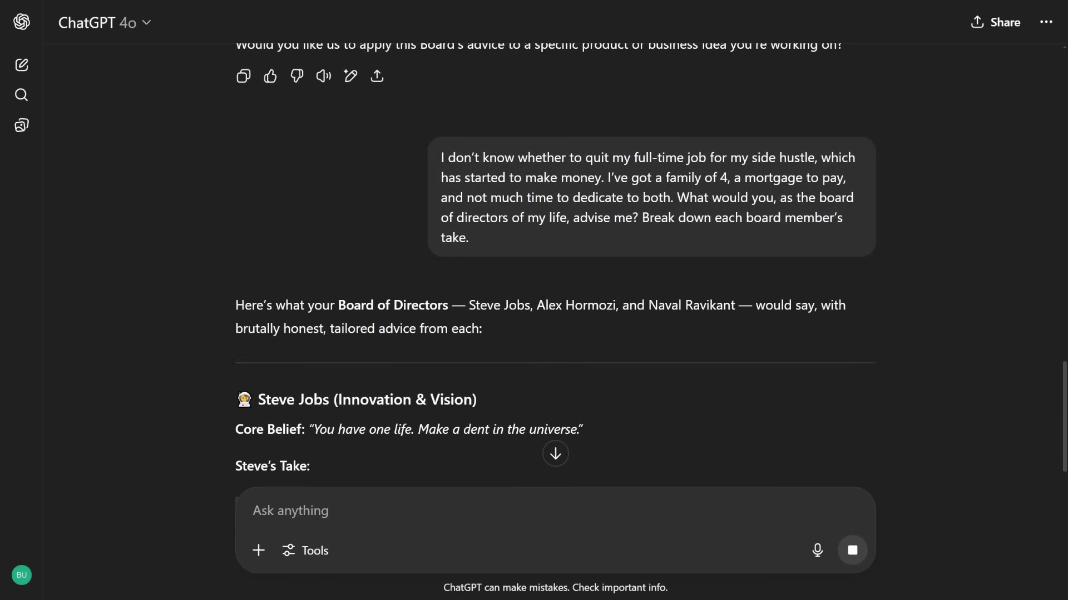
pyautogui.moveTo(443, 157); pyautogui.dragTo(855, 228)
pyautogui.click(956, 227)
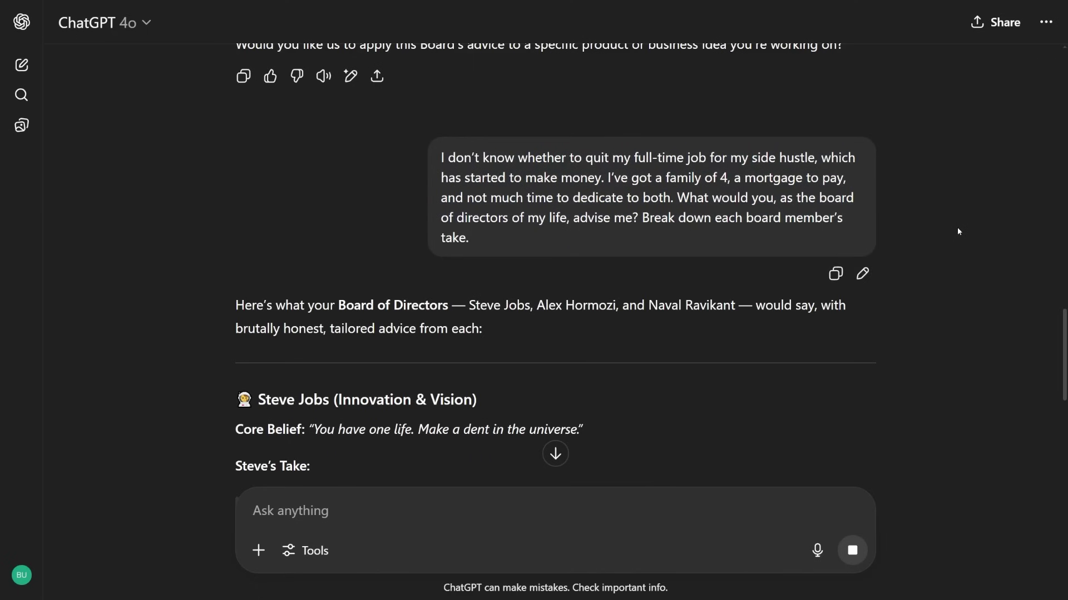
pyautogui.middleClick(944, 258)
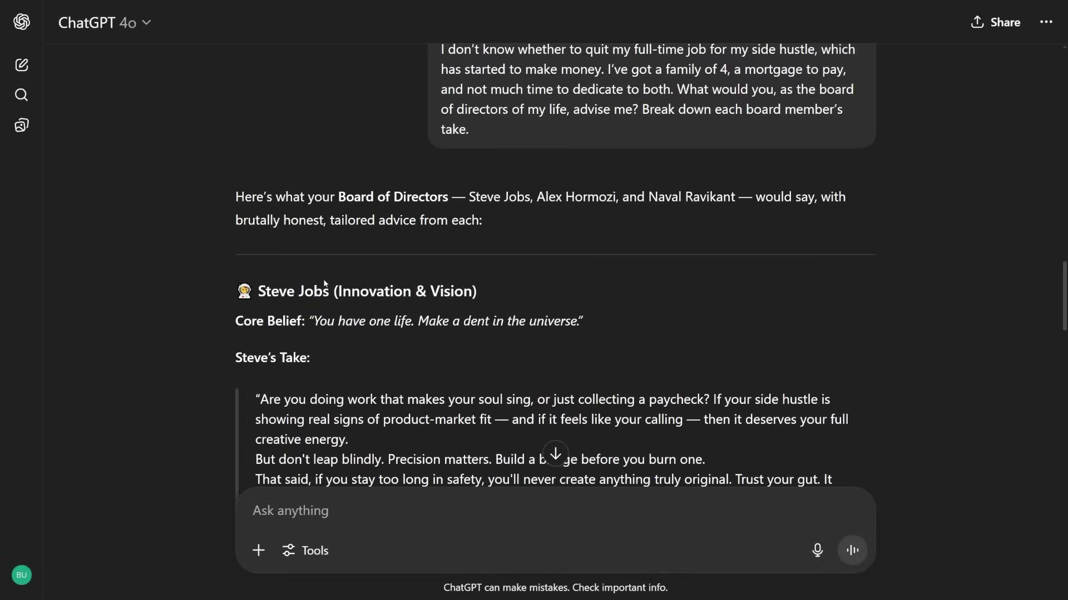
pyautogui.scroll(-2, 199, 301)
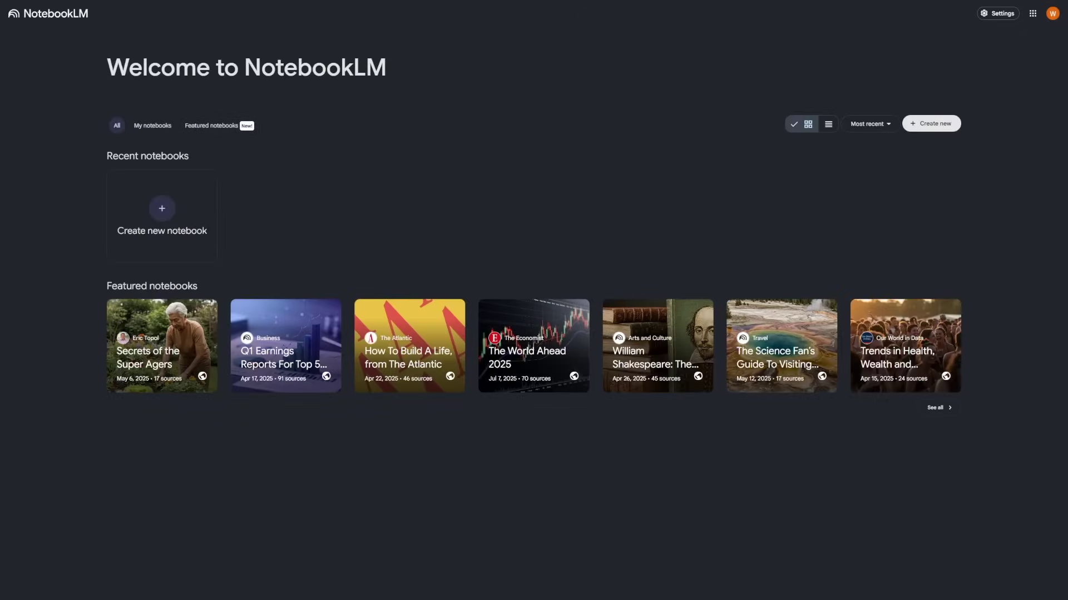
# Step: Highlight the NotebookLM name in the welcome heading to point it out
pyautogui.moveTo(245, 66); pyautogui.dragTo(518, 92)
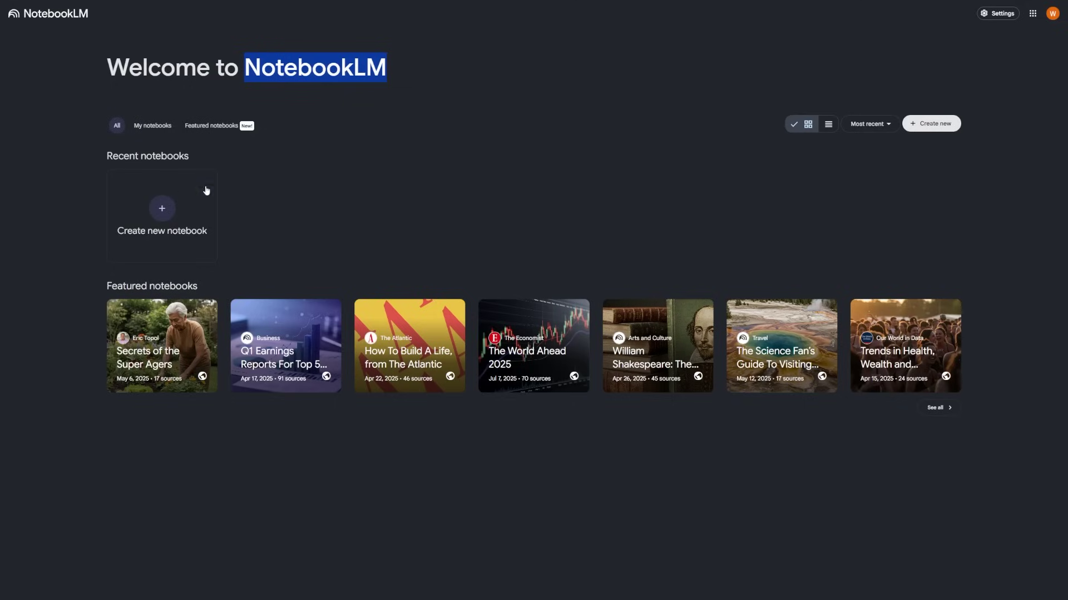
pyautogui.click(638, 225)
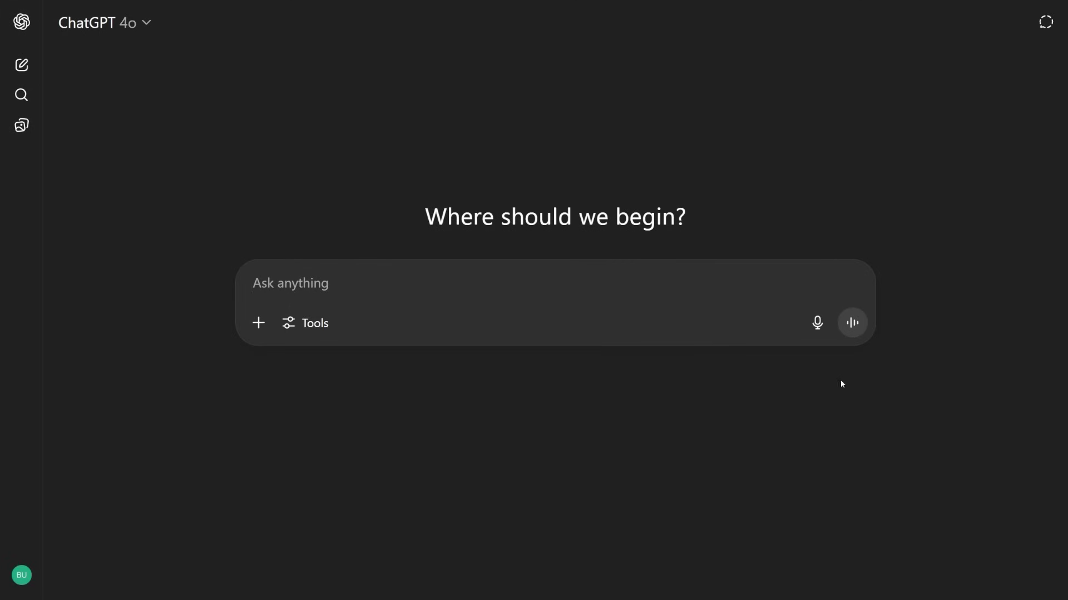
# Step: Send the honest breakup-therapist prompt and highlight the reply's opening question
pyautogui.write('I just went through a breakup. Act as a therapist and help me process this. Start with one question.')
pyautogui.click(852, 323)
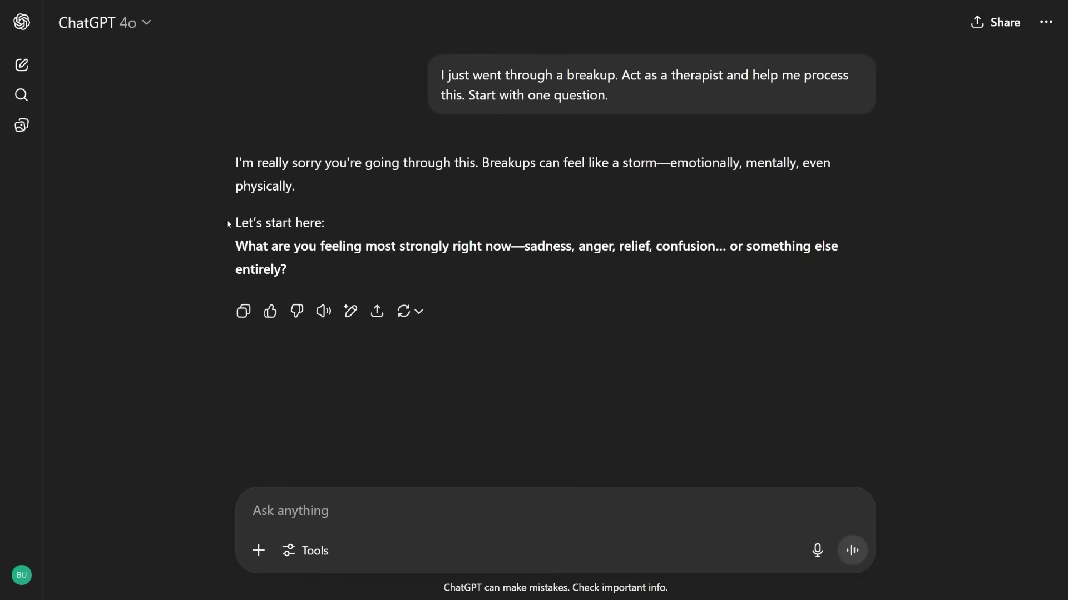
pyautogui.moveTo(226, 219); pyautogui.dragTo(590, 271)
pyautogui.click(626, 278)
# Step: Ask it to stop giving sympathy and point out its question about the breakup's cause
pyautogui.write('Stop giving me sympathy and be honest. Help me think through this clearly.')
pyautogui.click(851, 557)
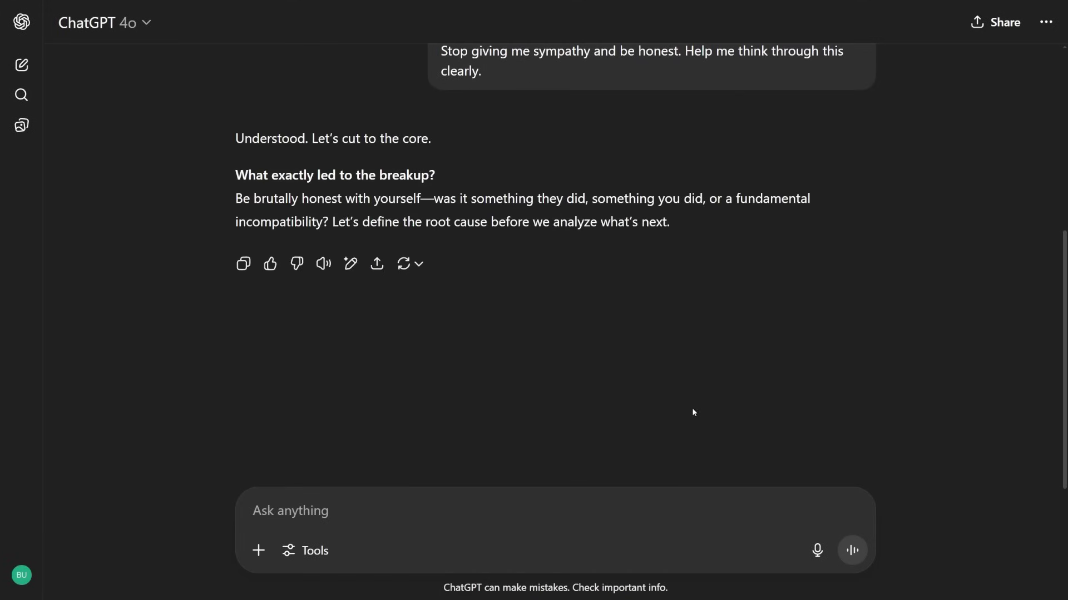
pyautogui.scroll(3, 300, 256)
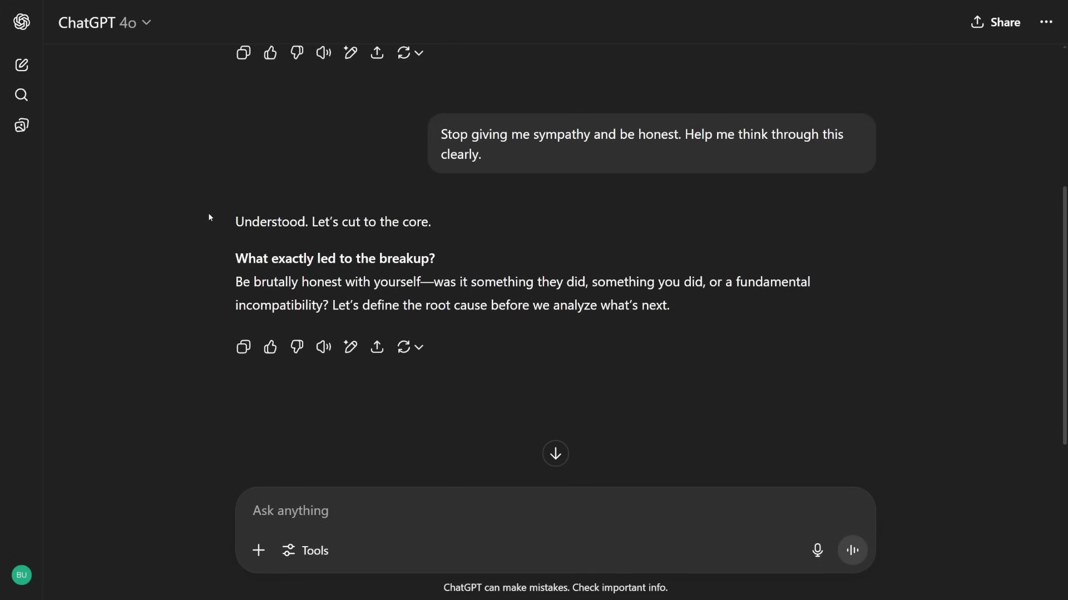
pyautogui.moveTo(271, 258); pyautogui.dragTo(710, 313)
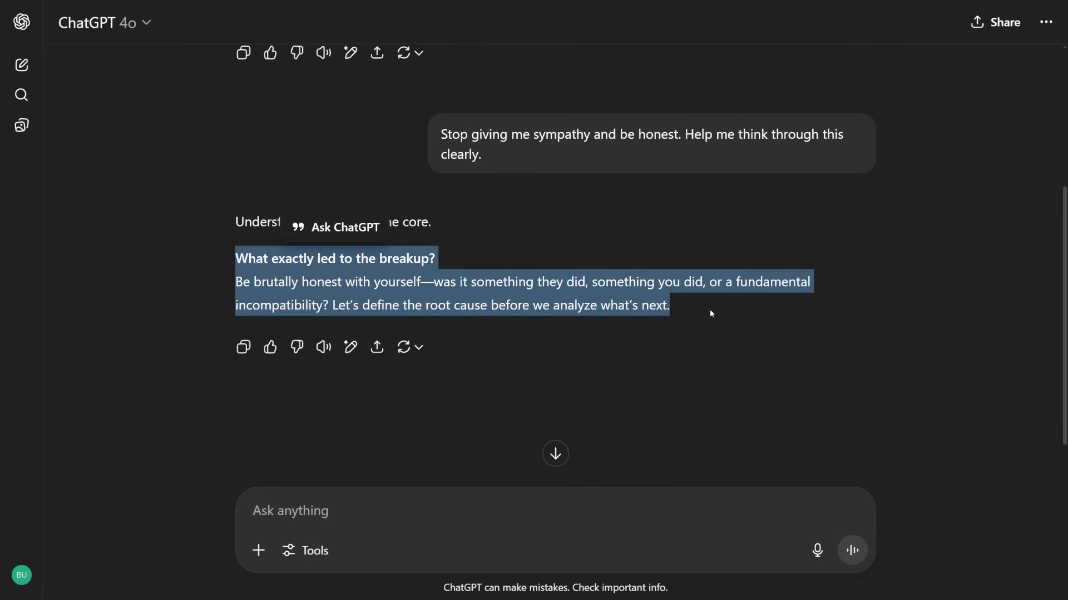
pyautogui.click(655, 275)
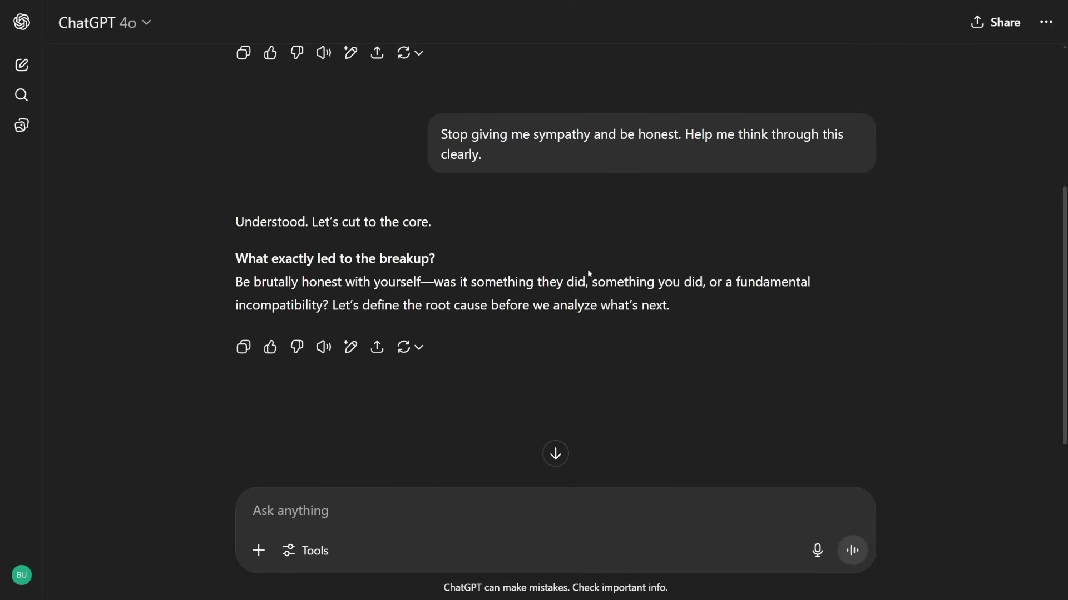
pyautogui.scroll(2, 756, 335)
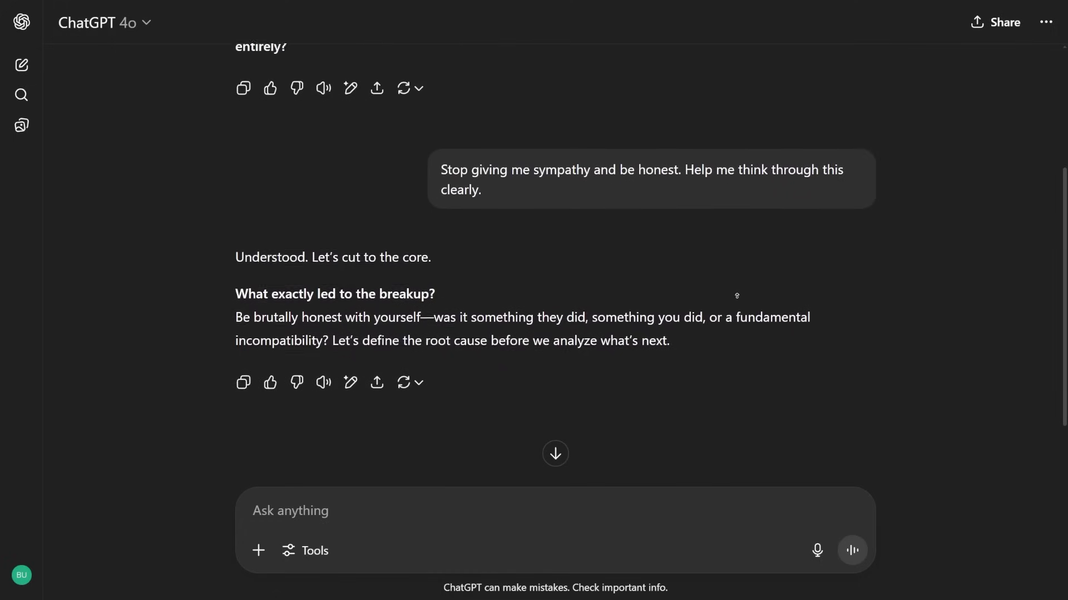
pyautogui.scroll(3, 732, 282)
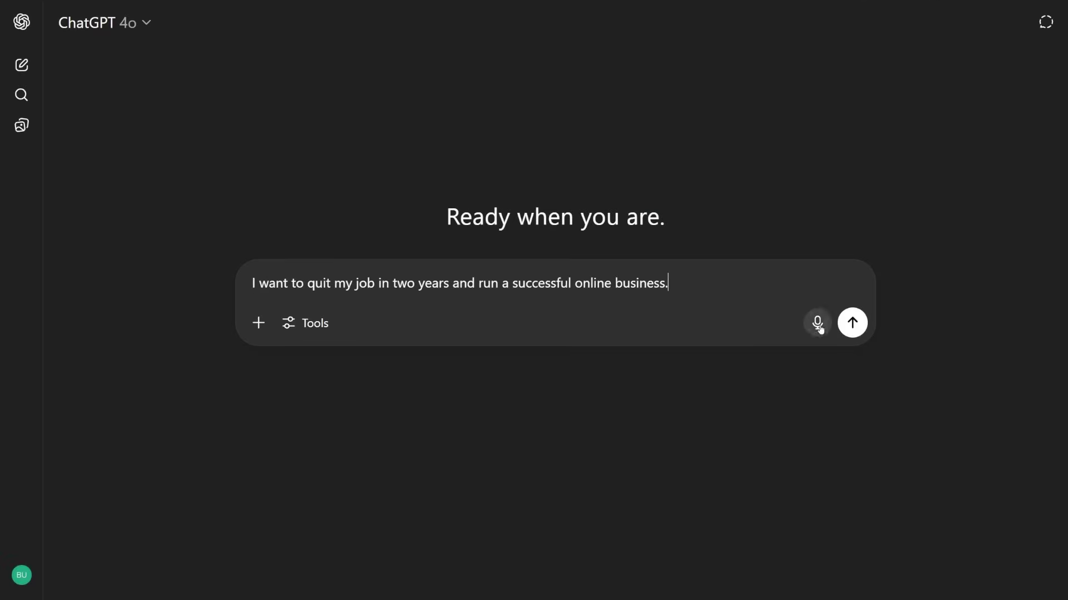
# Step: Send the goal of quitting the job within two years to run an online business
pyautogui.click(856, 327)
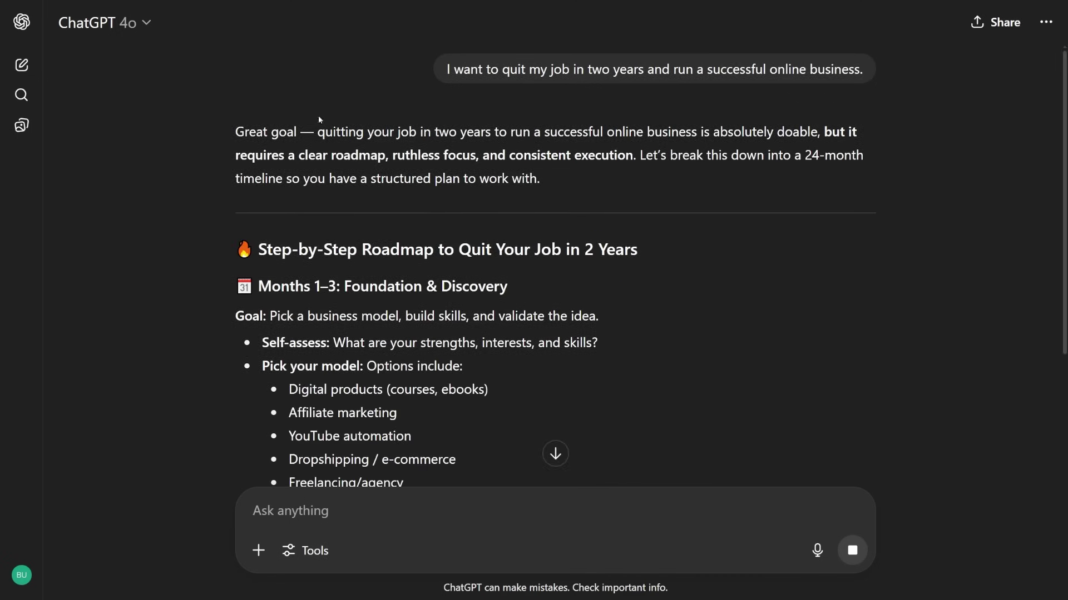
pyautogui.moveTo(446, 69); pyautogui.dragTo(848, 69)
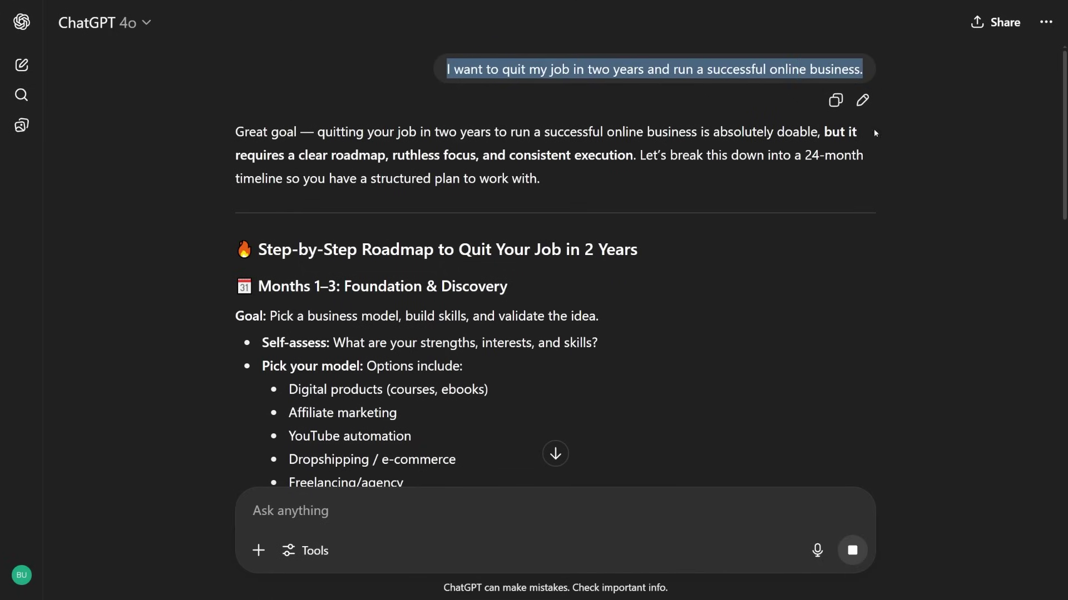
pyautogui.click(904, 189)
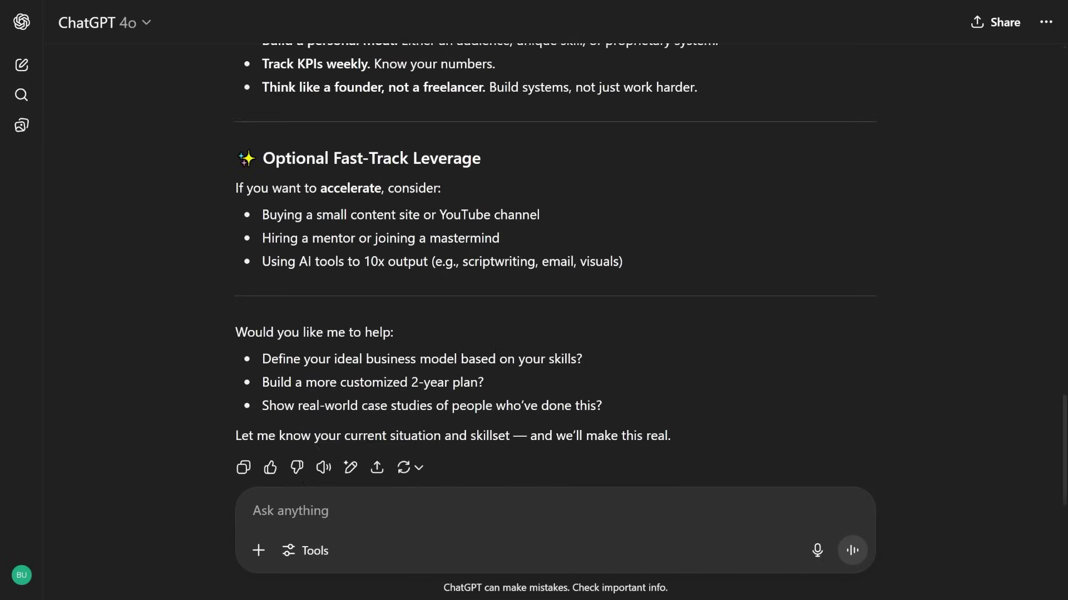
# Step: Send the follow-up prompt for a vivid future-day story and review the replies
pyautogui.write('Tell me a story of a day in my dream life as my future self who has already achieved these goals.')
pyautogui.click(852, 550)
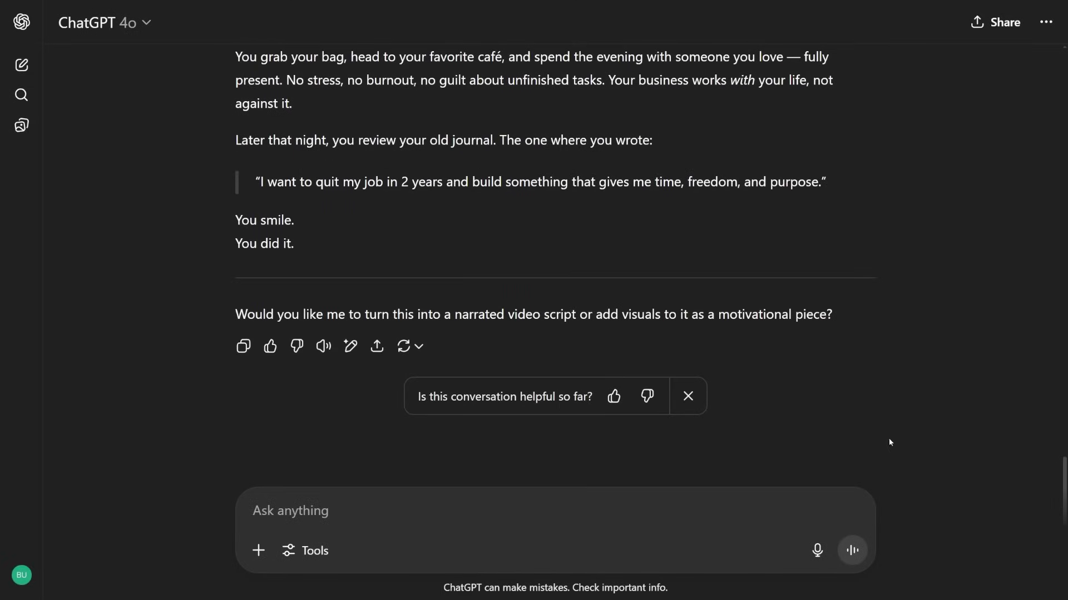
pyautogui.scroll(1, 889, 438)
pyautogui.scroll(4, 859, 401)
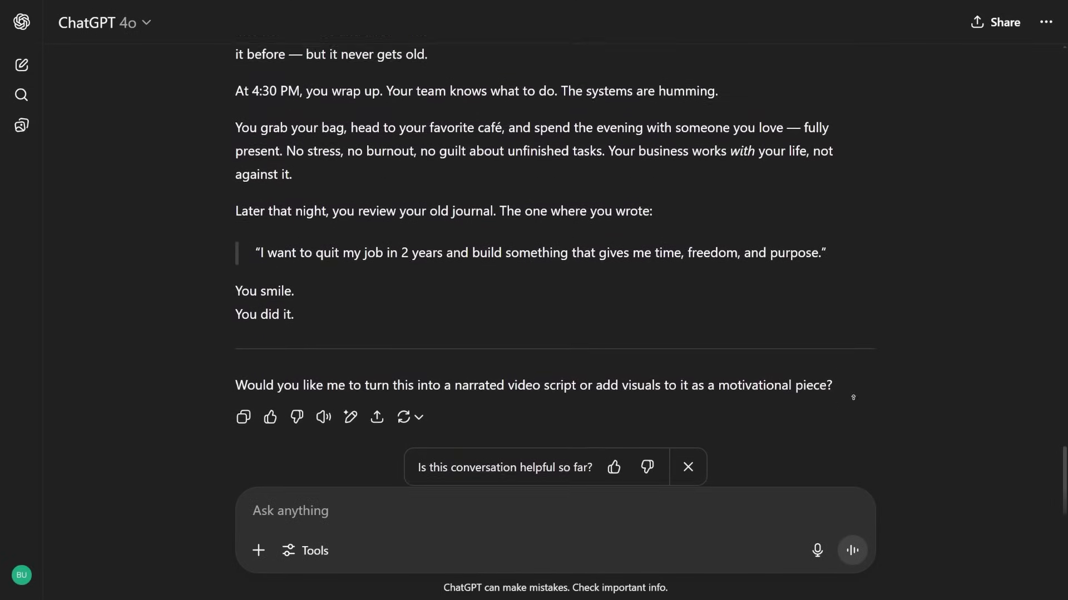
pyautogui.scroll(7, 846, 396)
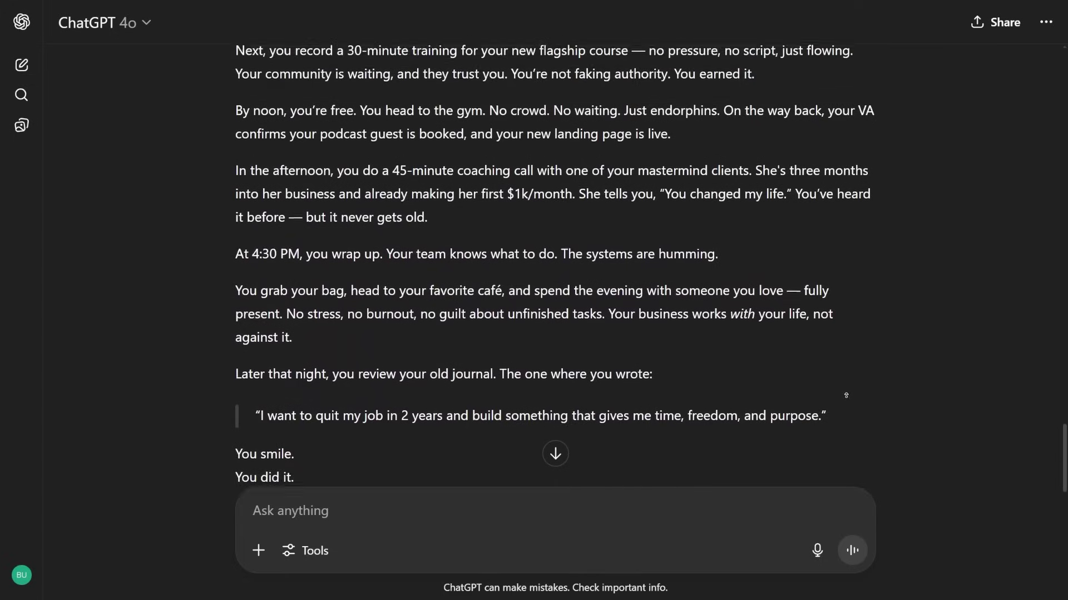
pyautogui.scroll(16, 818, 358)
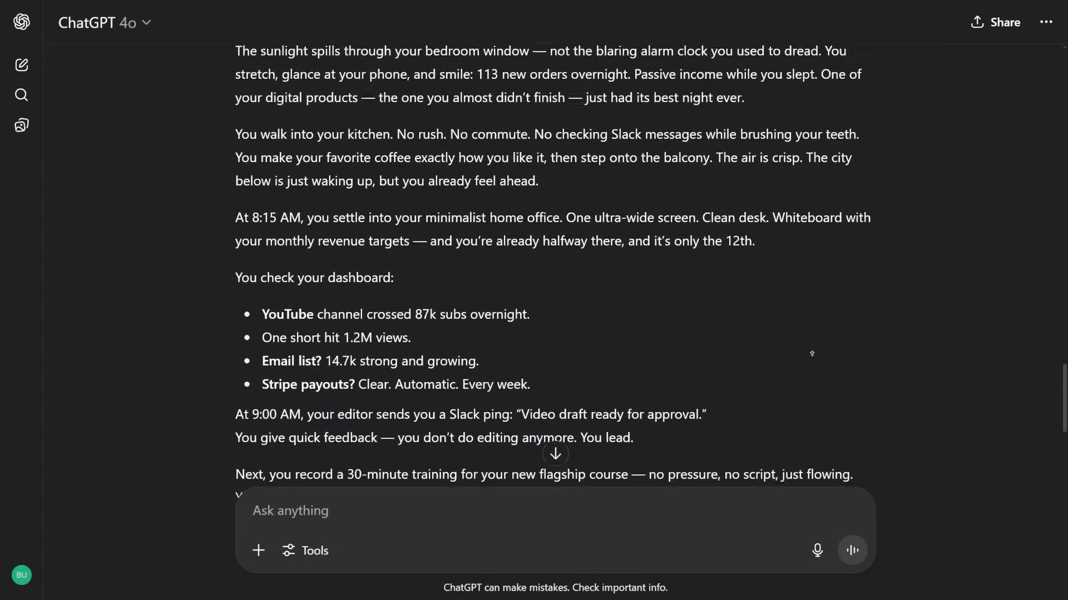
pyautogui.scroll(20, 797, 348)
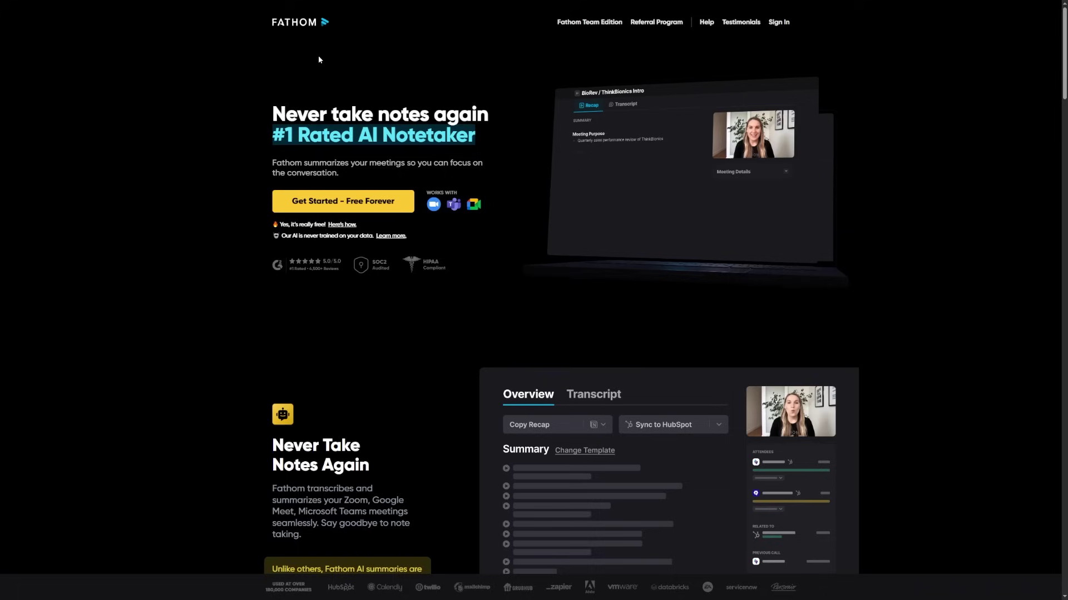
# Step: Highlight Fathom's headline, then autoscroll down to the Ask Fathom section
pyautogui.moveTo(272, 122); pyautogui.dragTo(473, 273)
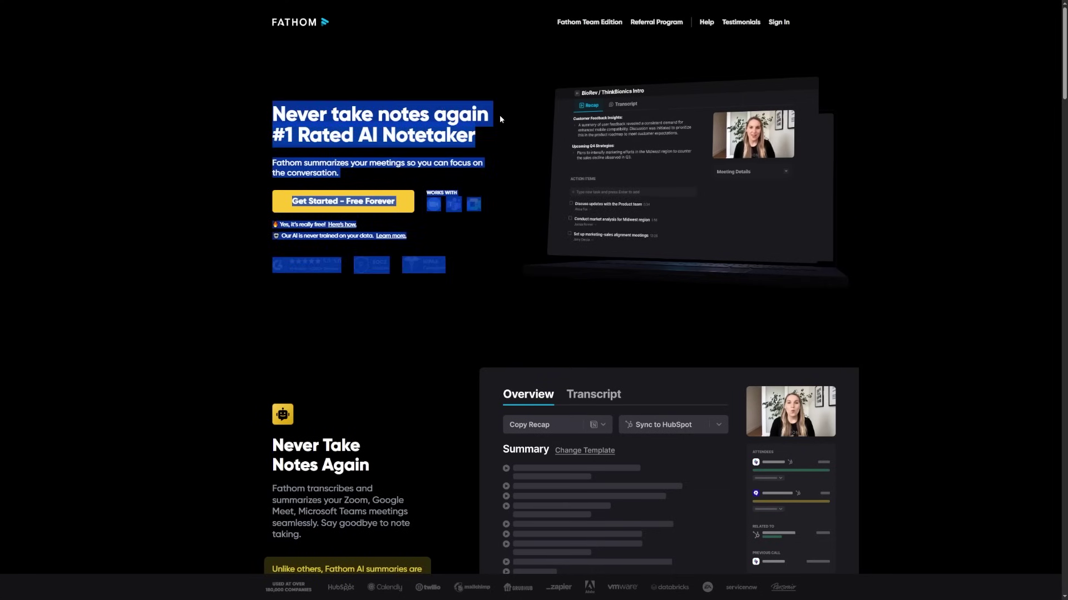
pyautogui.click(434, 75)
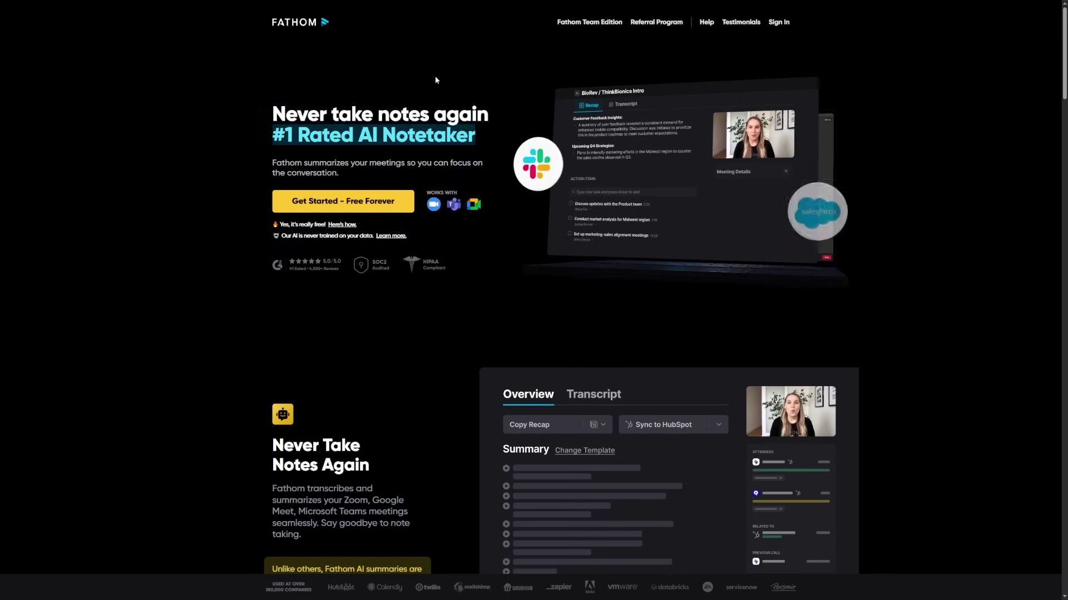
pyautogui.middleClick(943, 68)
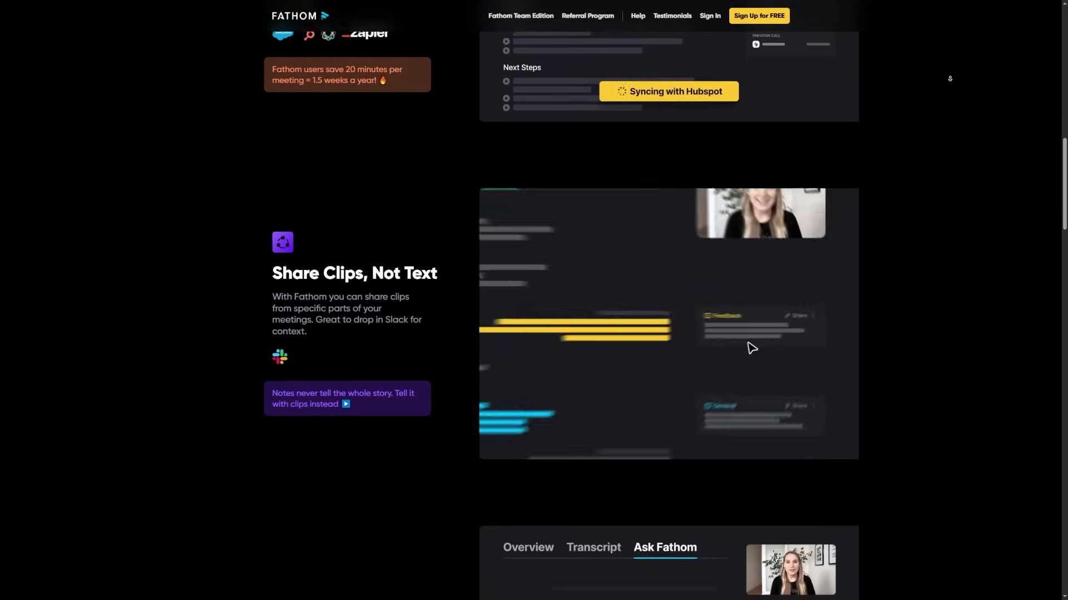
pyautogui.click(794, 327)
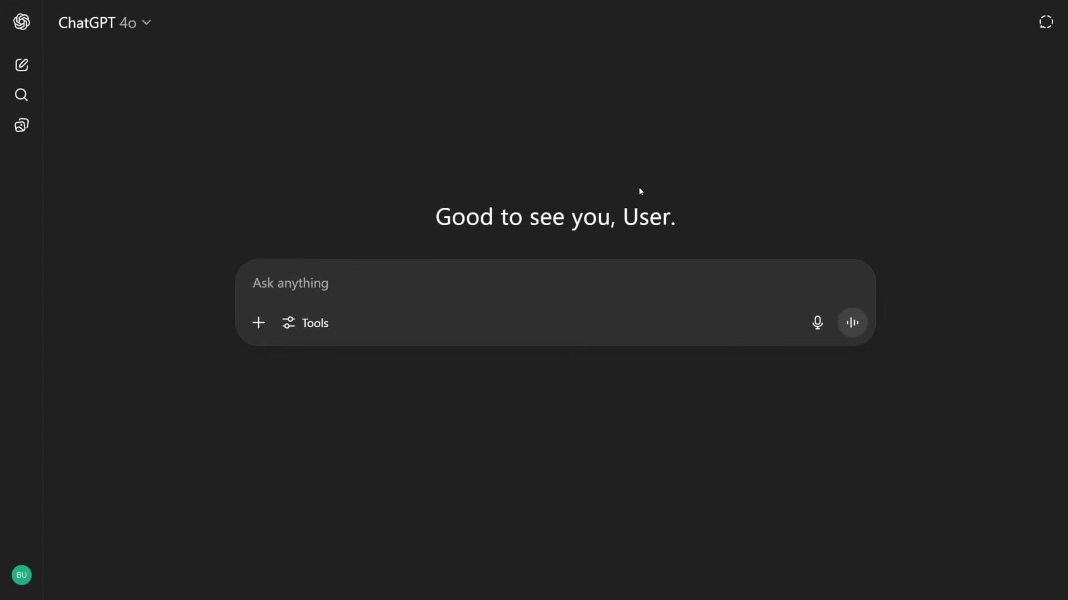
# Step: Submit the AI tools gallery prompt, producing the AI Tools Gallery HTML canvas
pyautogui.write('Create a static web app template that shows a gallery of AI tools with descriptions and tutorial links.')
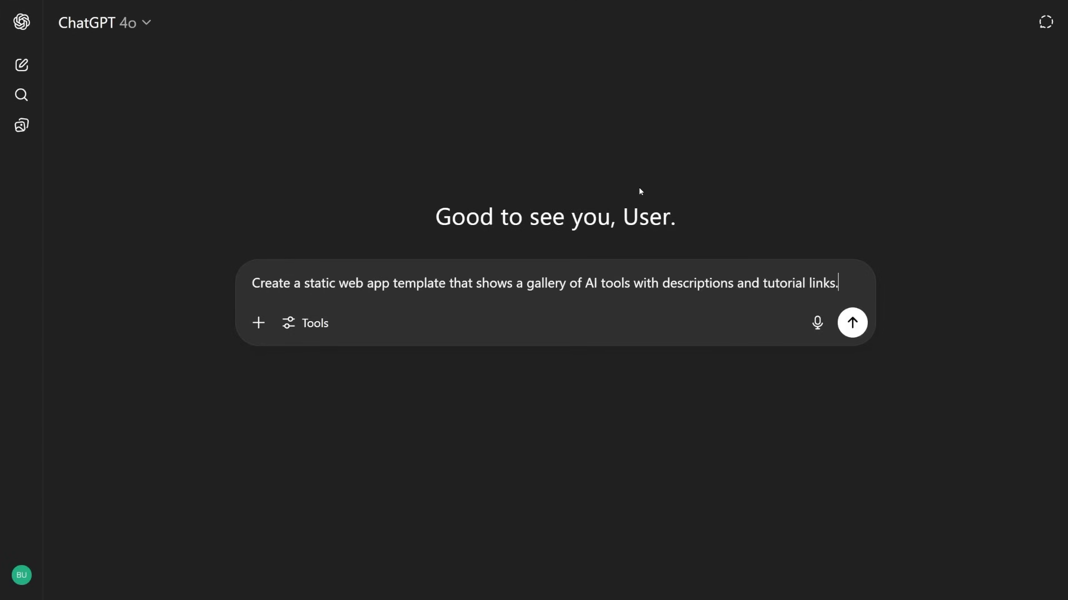
pyautogui.press('Return')
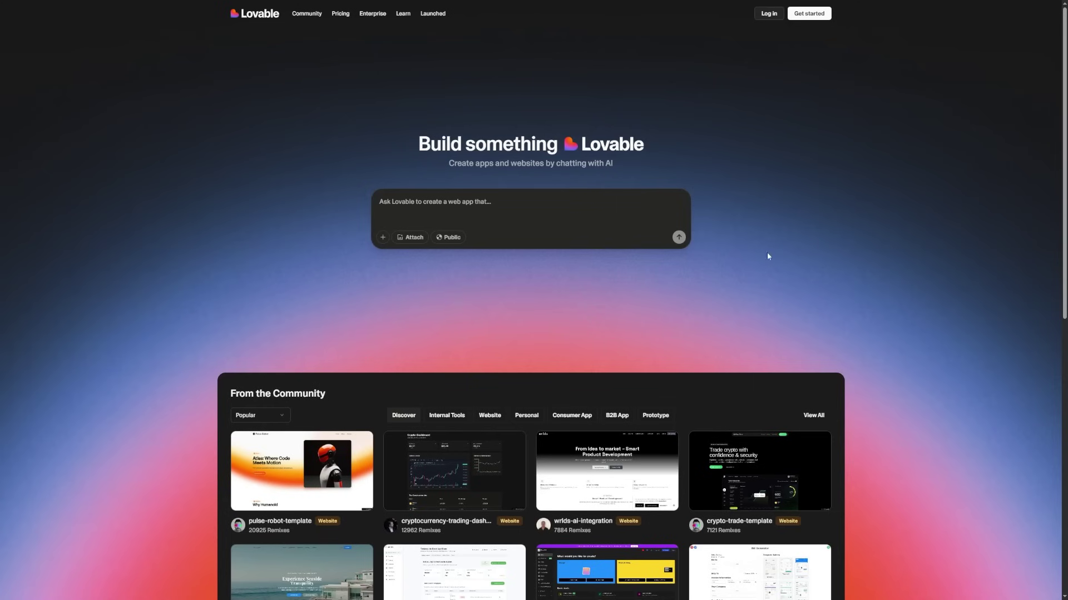
pyautogui.middleClick(748, 187)
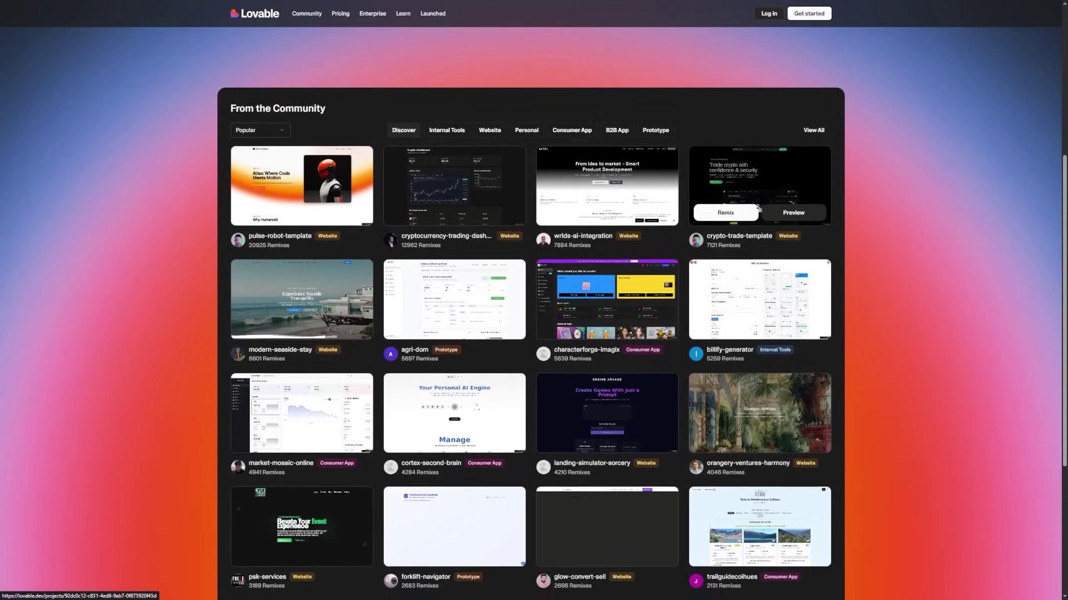
pyautogui.middleClick(757, 206)
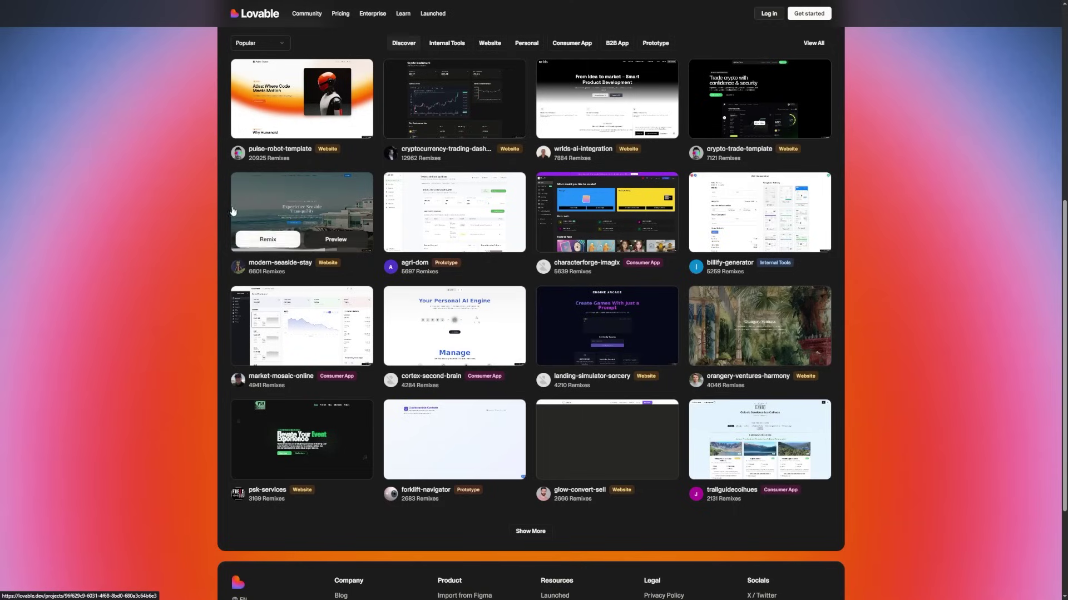
pyautogui.middleClick(157, 323)
pyautogui.scroll(8, 158, 323)
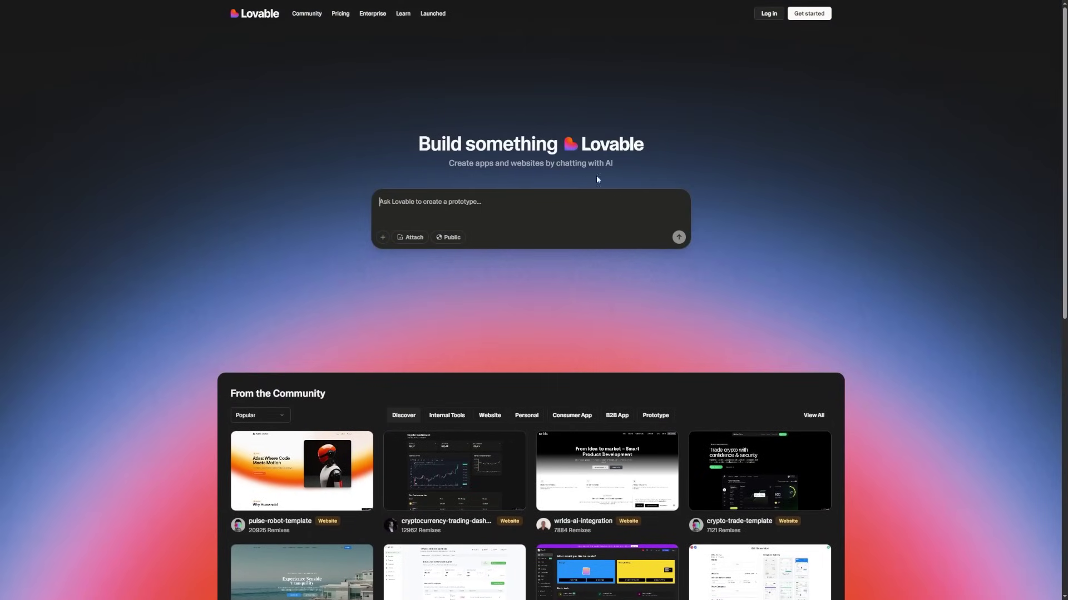
# Step: Enter the static AI tools gallery request in Ask Lovable and browse templates to the footer
pyautogui.write('Create a static web app template that shows a gallery of AI tools with descriptions and tutorial links.')
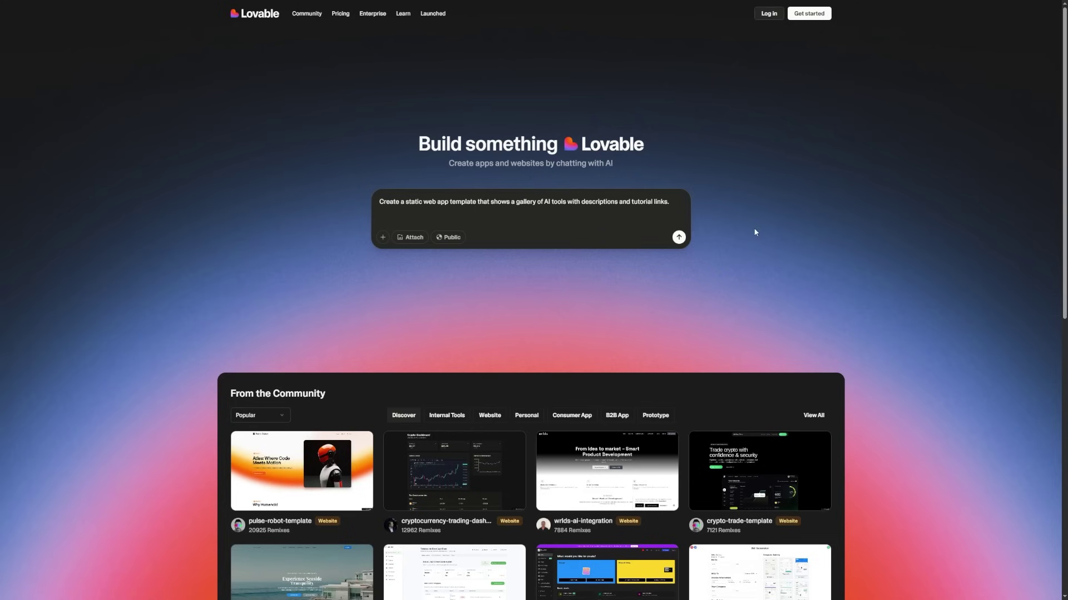
pyautogui.scroll(-3, 766, 226)
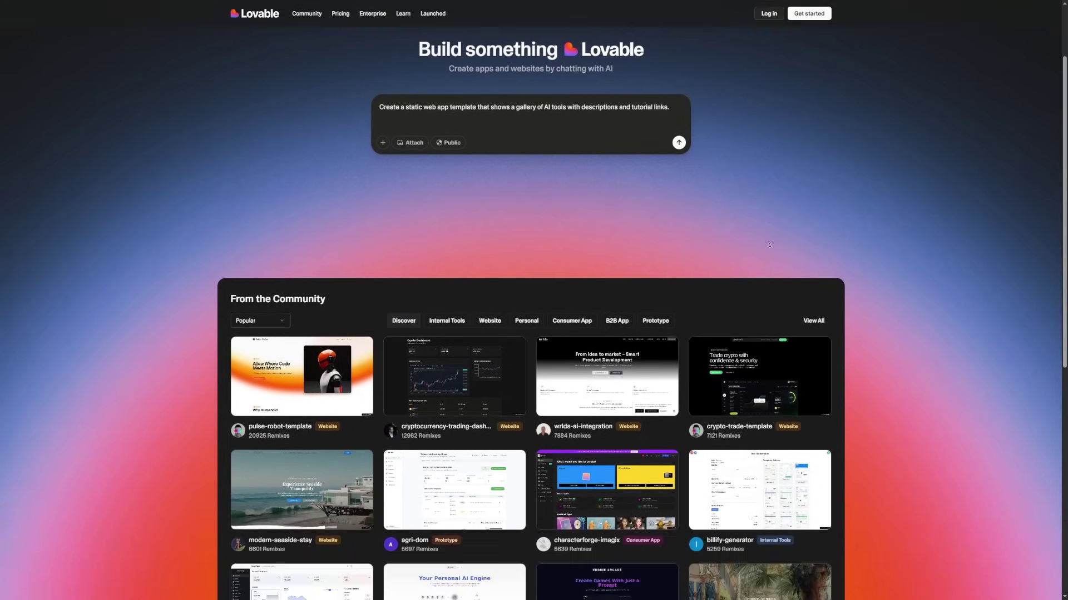
pyautogui.scroll(-2, 769, 245)
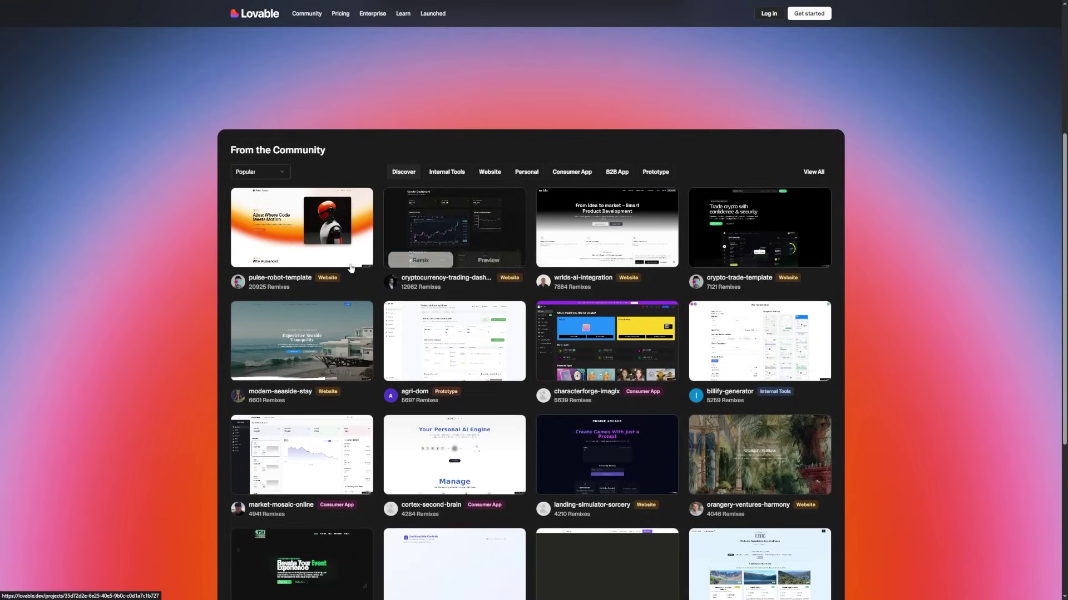
pyautogui.moveTo(294, 226)
pyautogui.moveTo(478, 209)
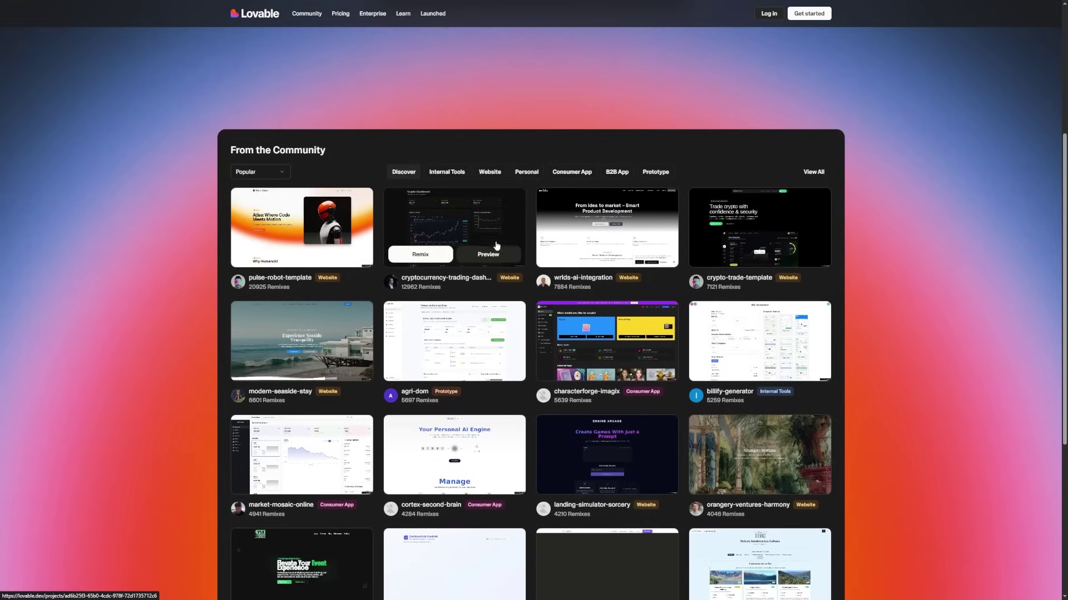
pyautogui.moveTo(729, 346)
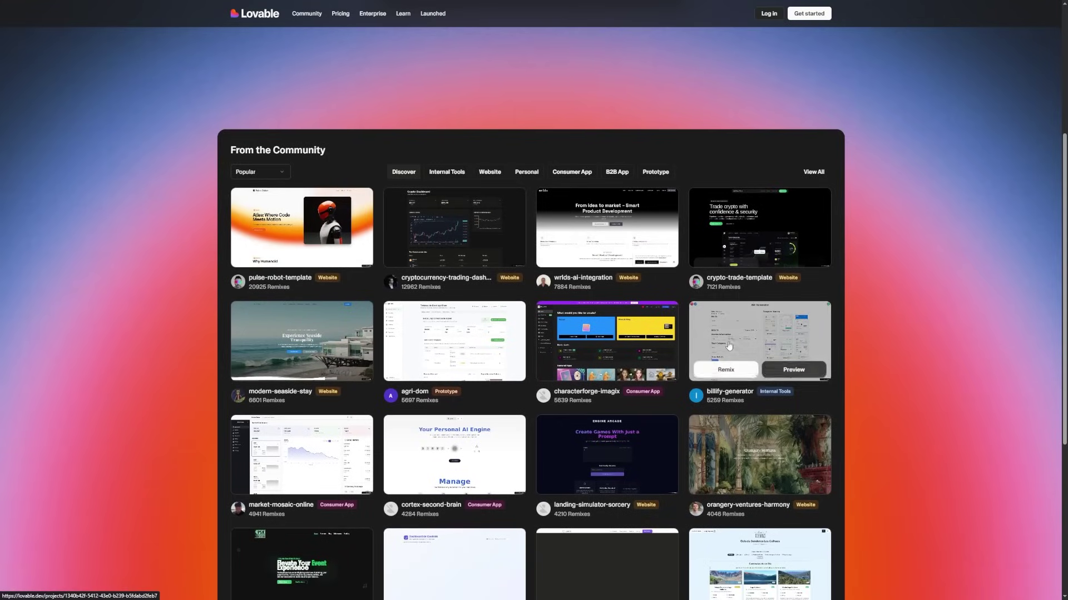
pyautogui.scroll(-4, 300, 355)
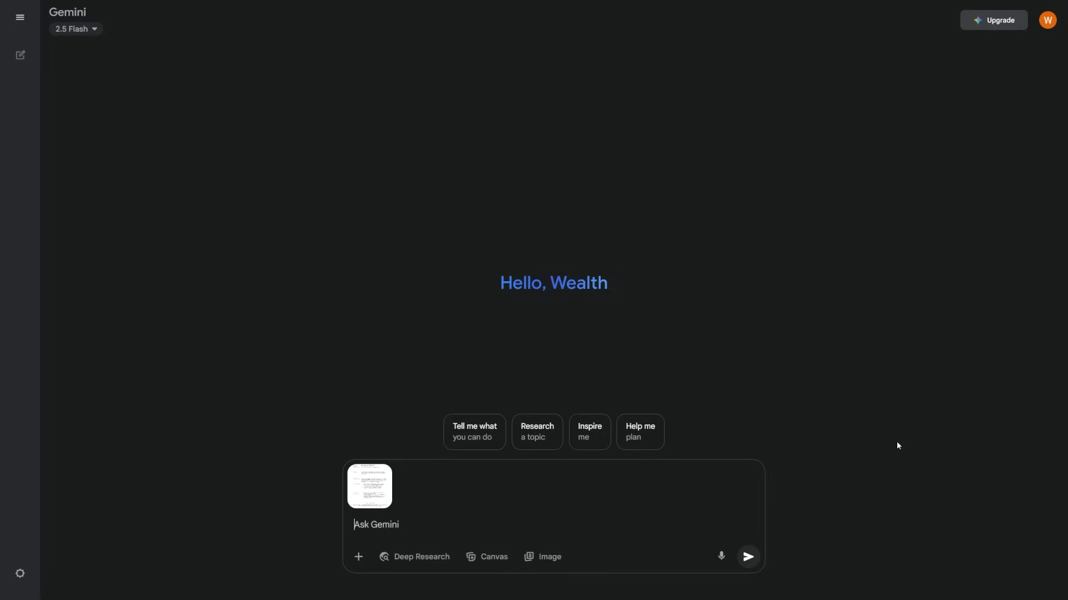
# Step: Send the mock interview prompt with the attached job description and read Gemini's reply
pyautogui.write('Conduct a mock interview based on this job description.')
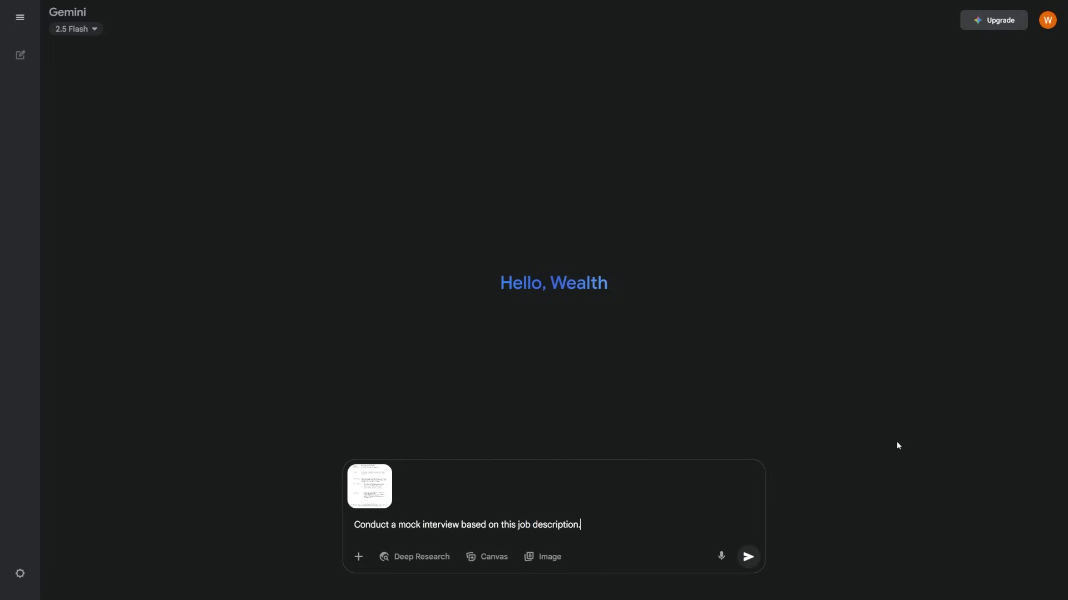
pyautogui.press('Return')
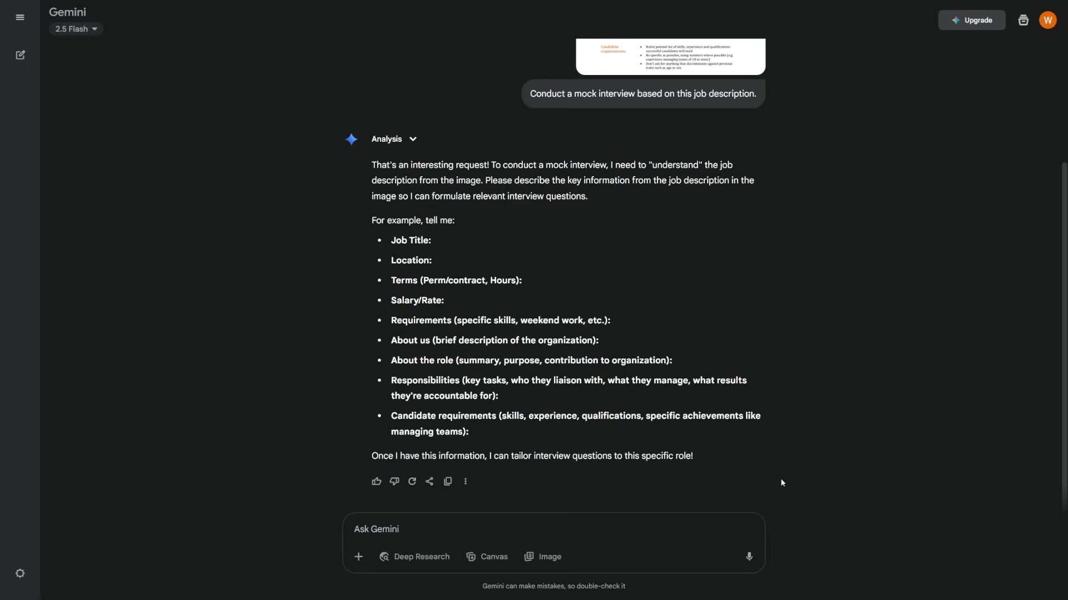
pyautogui.scroll(3, 781, 481)
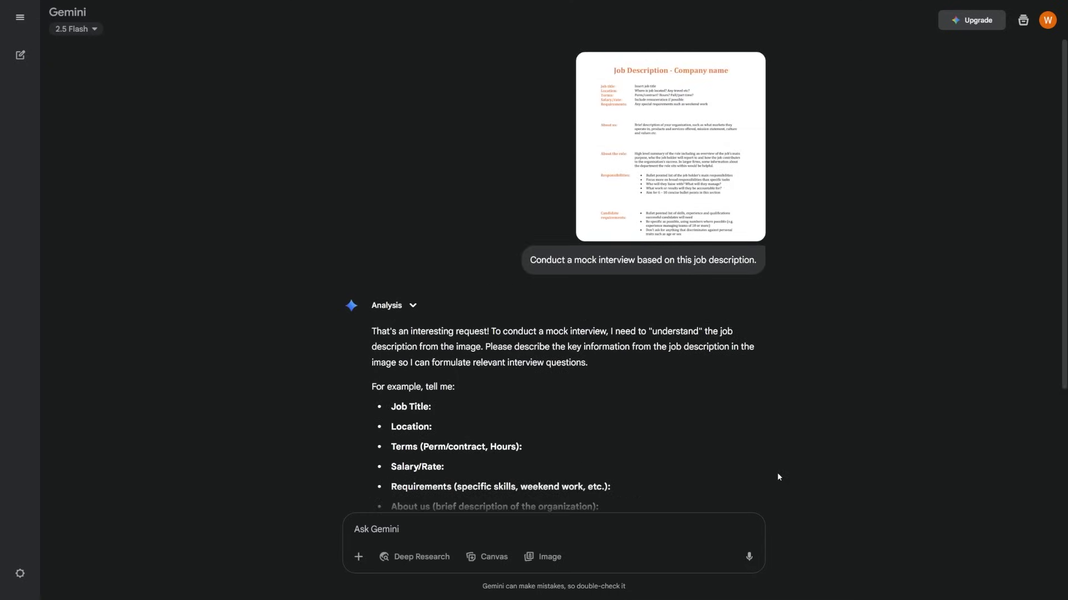
pyautogui.scroll(-3, 770, 469)
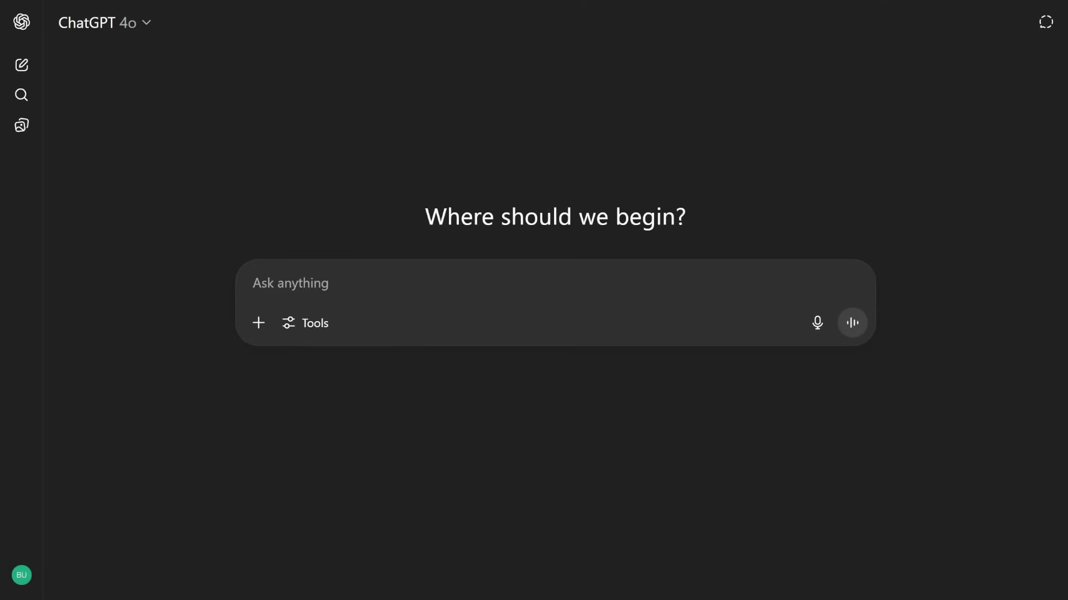
# Step: Send the unexpected $150 checkup bill question and scroll through the step-by-step plan
pyautogui.write('I got an unexpected $150 medical bill for a checkup that should’ve been covered.')
pyautogui.click(854, 327)
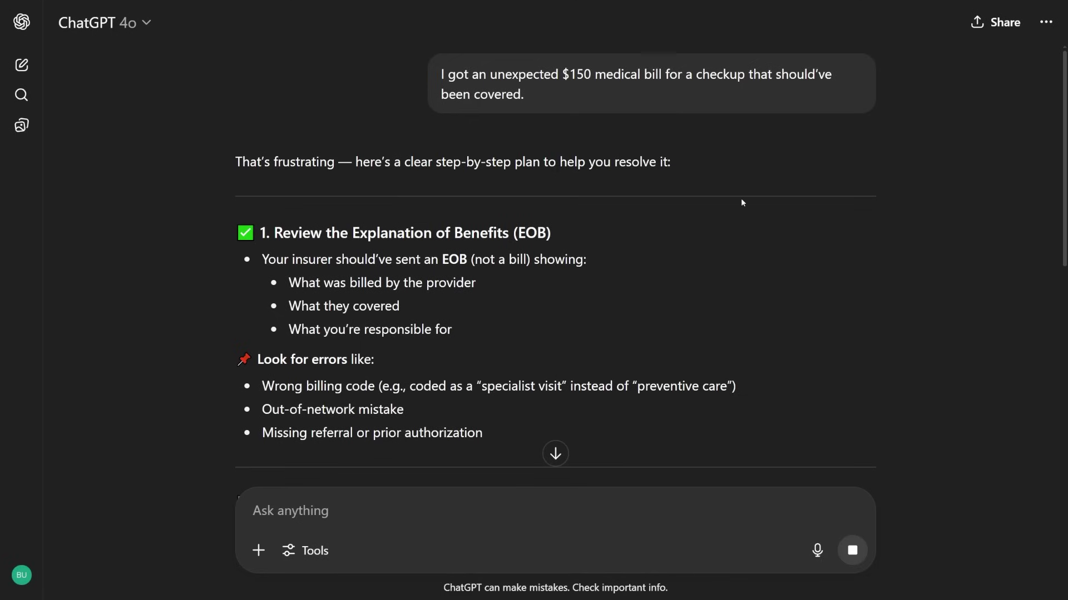
pyautogui.moveTo(608, 113)
pyautogui.scroll(-1, 742, 243)
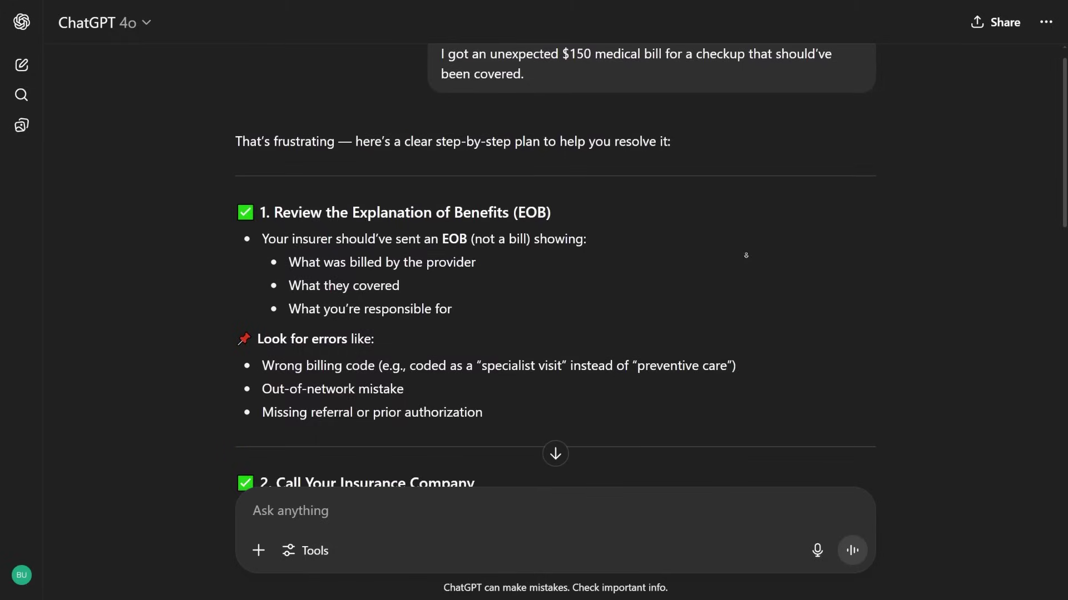
pyautogui.scroll(-1, 746, 257)
pyautogui.scroll(-4, 695, 413)
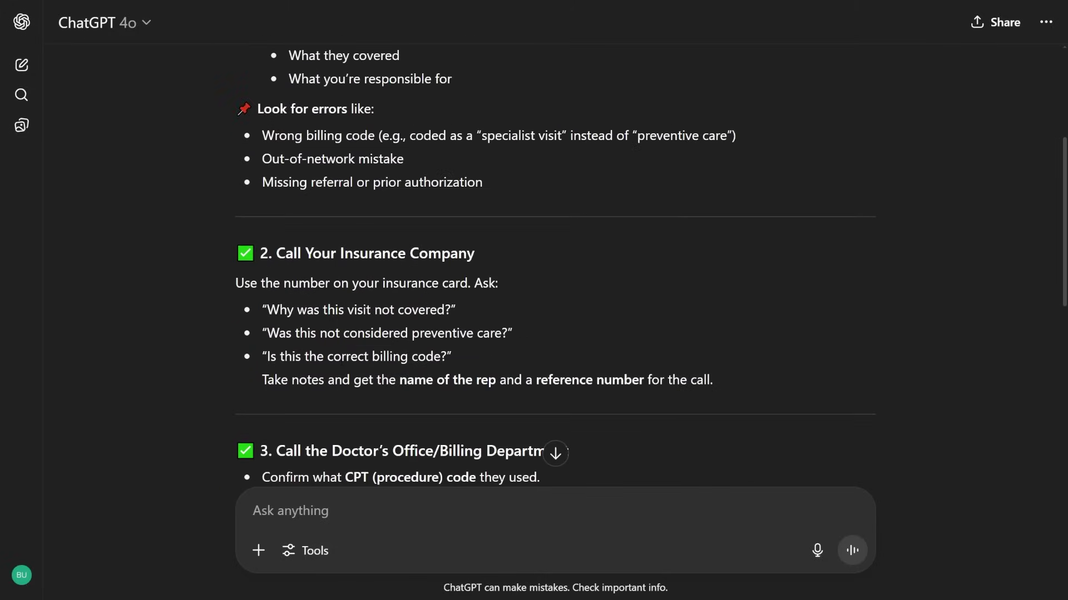
pyautogui.scroll(5, 724, 369)
# Step: Select the medical bill question text and scroll down to the closing pro tip
pyautogui.moveTo(444, 74); pyautogui.dragTo(524, 94)
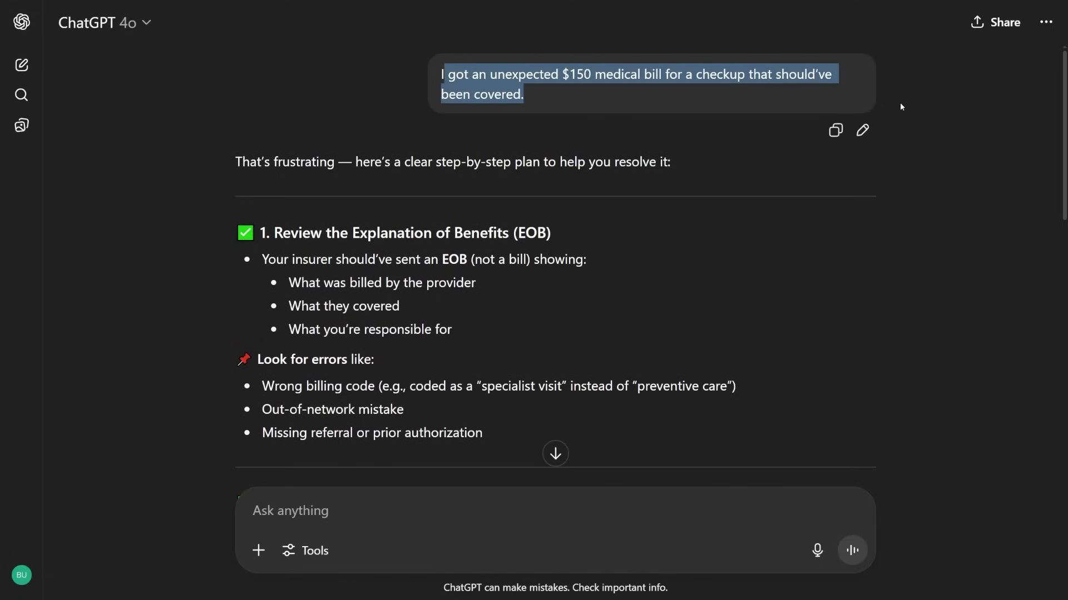
pyautogui.middleClick(736, 289)
pyautogui.click(741, 306)
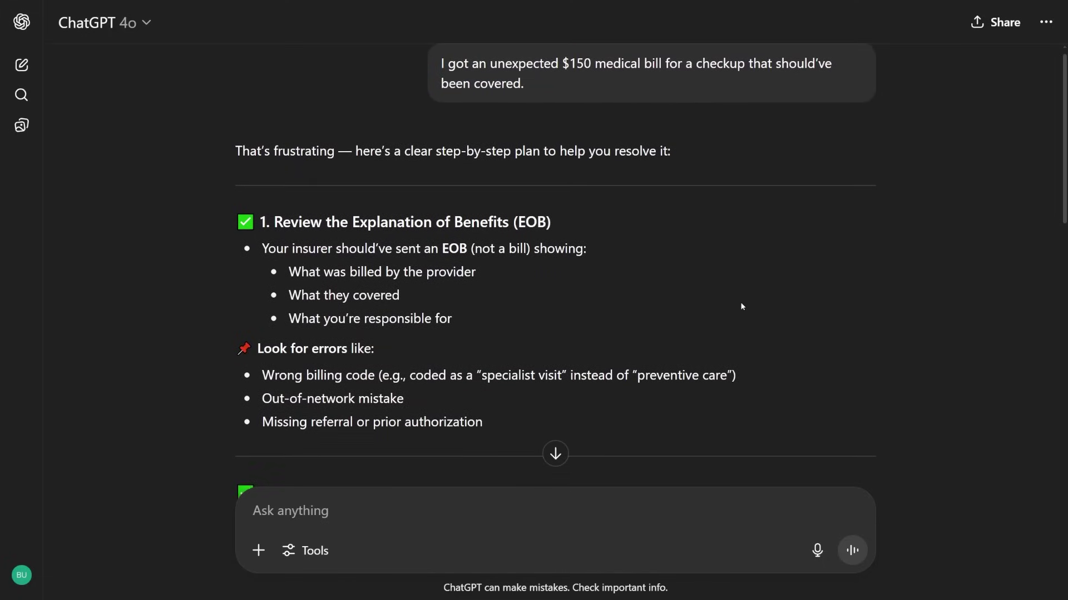
pyautogui.scroll(-15, 740, 306)
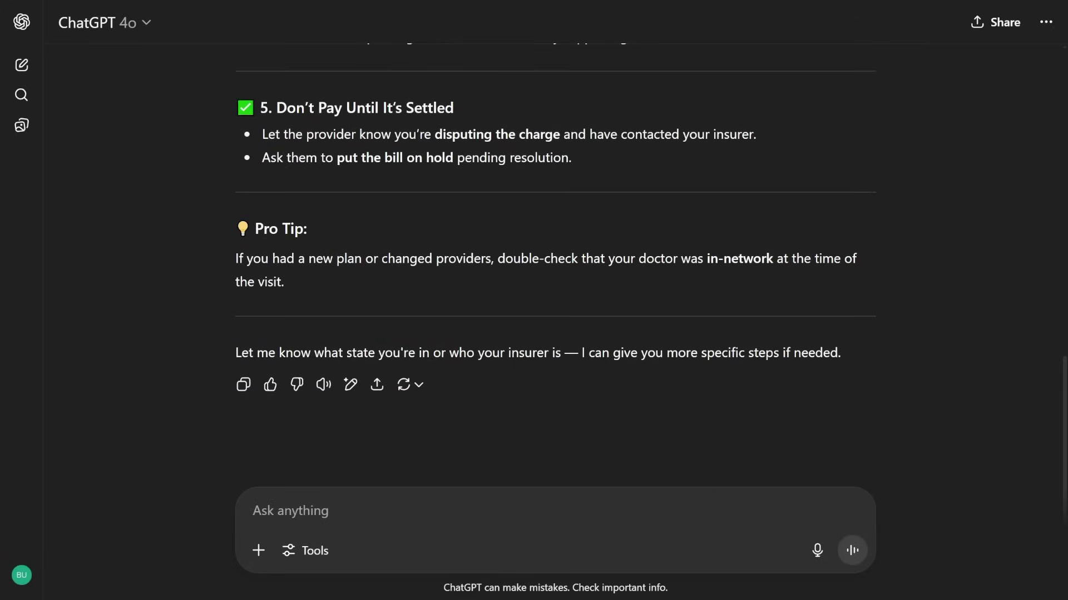
# Step: Ask ChatGPT 'What went wrong' and review its five reasons for the $150 checkup bill
pyautogui.write('What went wrong')
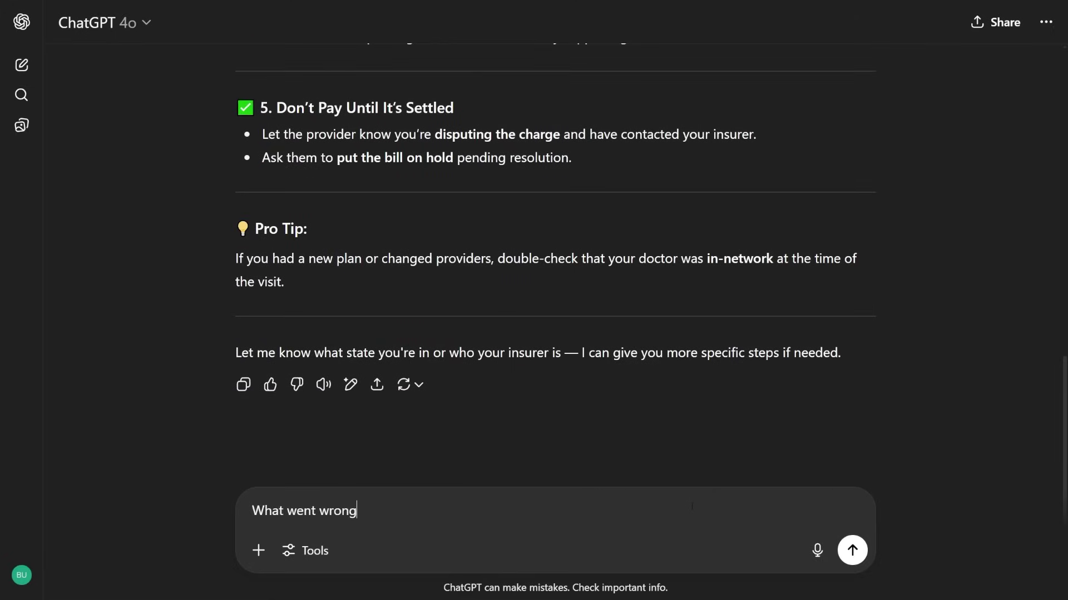
pyautogui.press('Return')
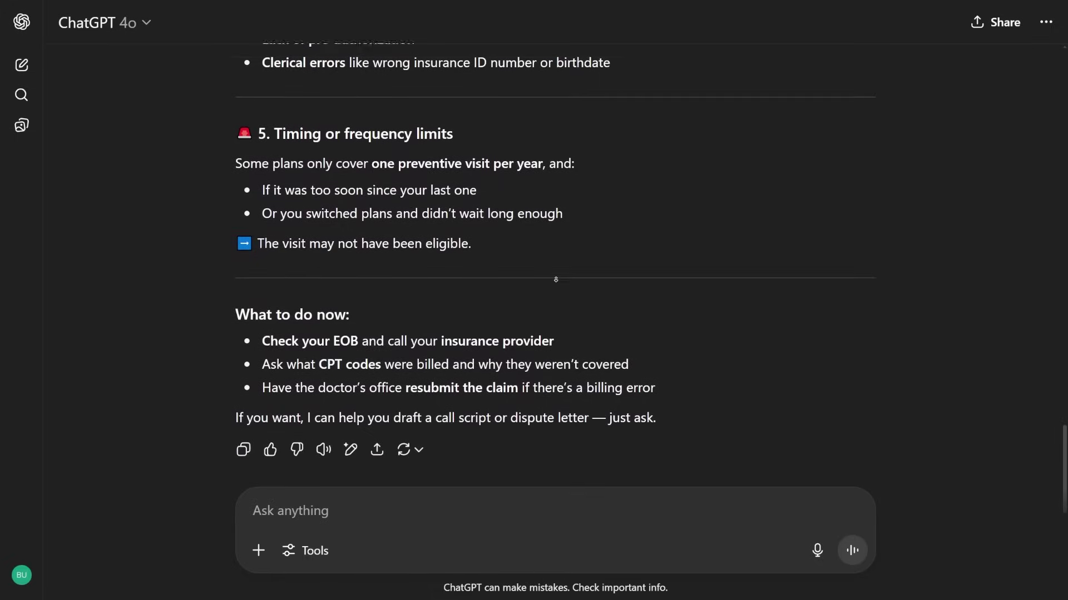
pyautogui.scroll(-1, 555, 278)
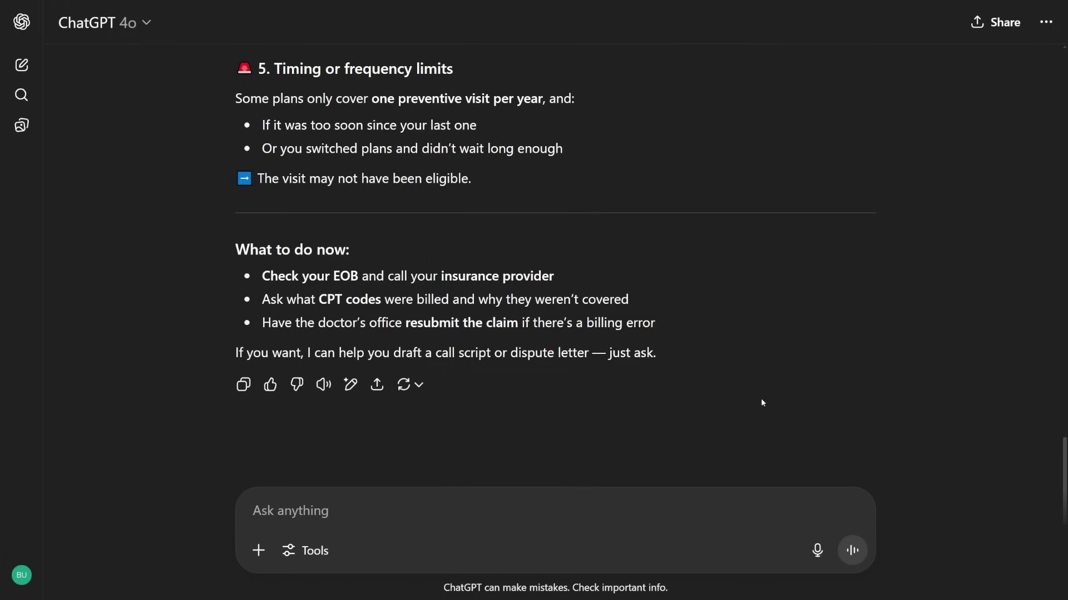
pyautogui.scroll(15, 751, 369)
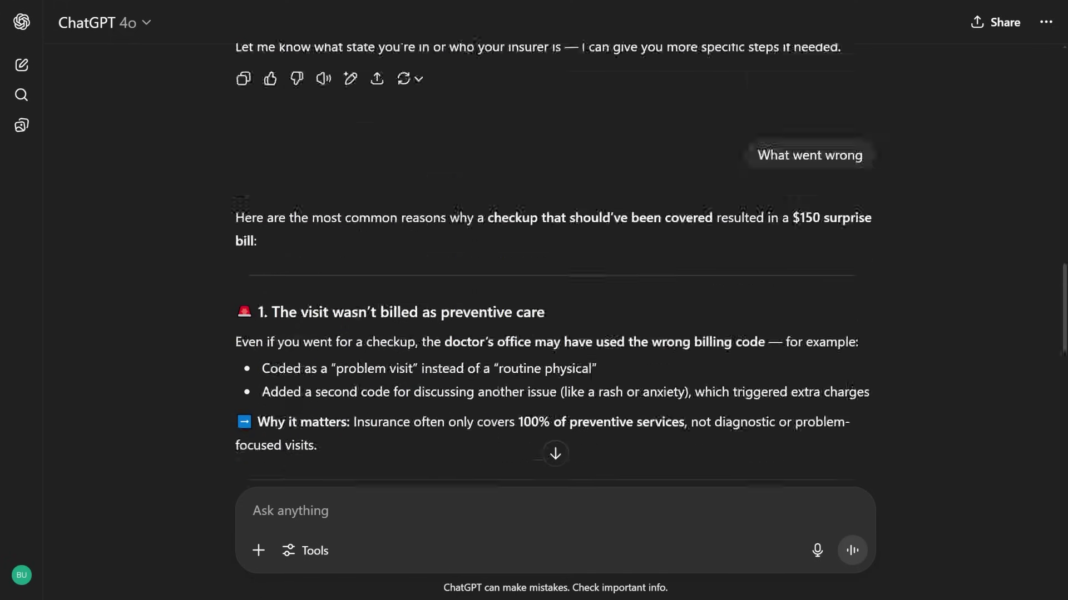
pyautogui.scroll(10, 678, 195)
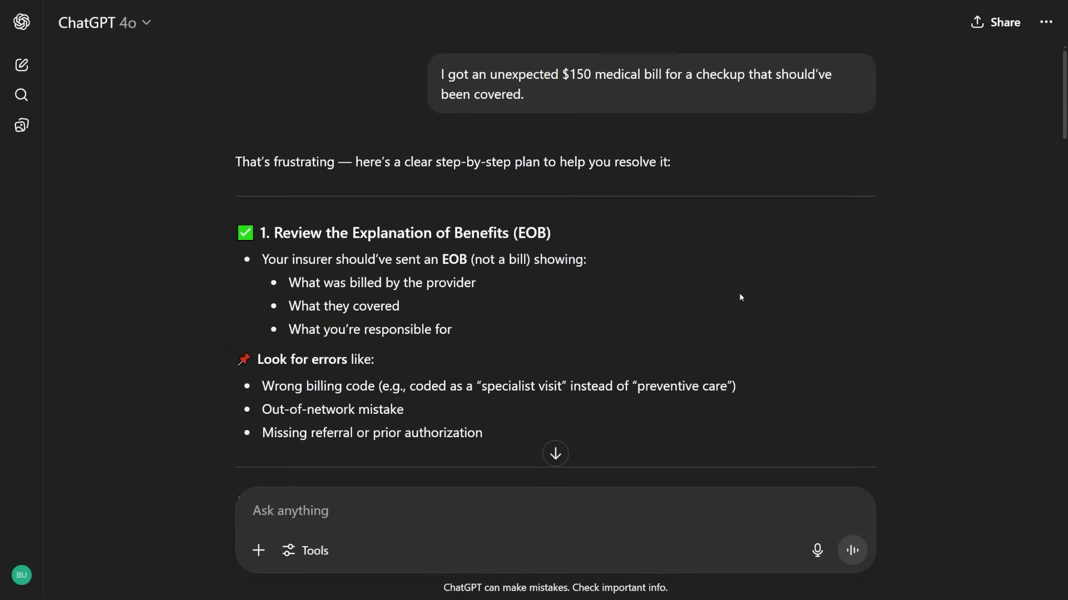